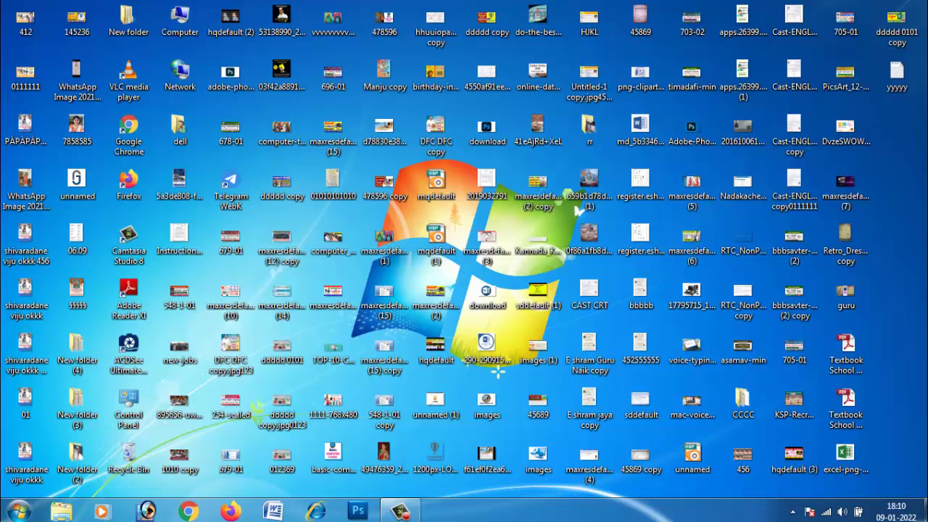
- Launch Adobe Premiere Pro CS5 and start a new project
{"action": "left_click", "coordinate": [20, 511]}
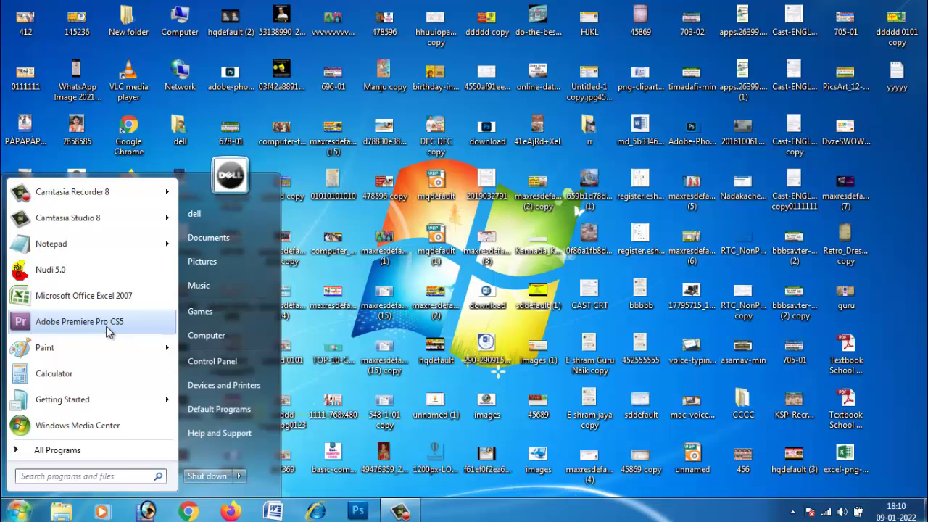
{"action": "left_click", "coordinate": [58, 326]}
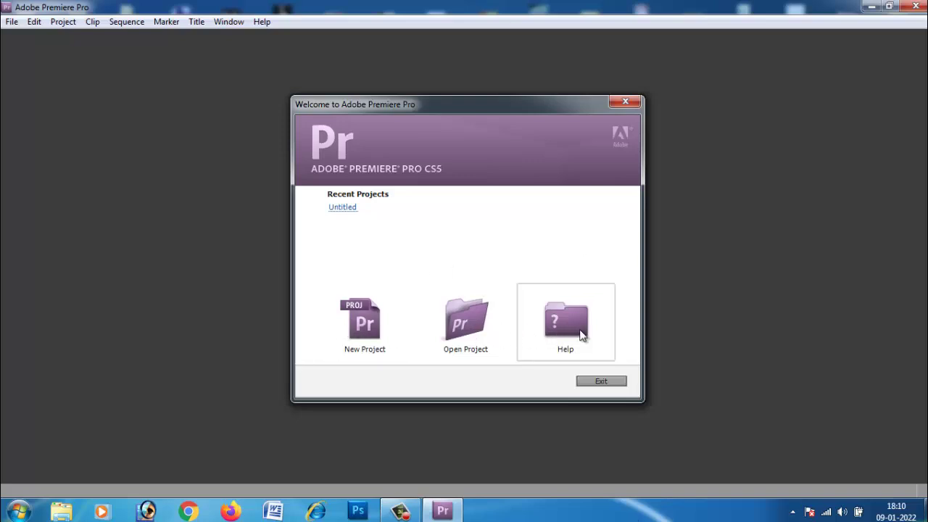
{"action": "left_click", "coordinate": [368, 338]}
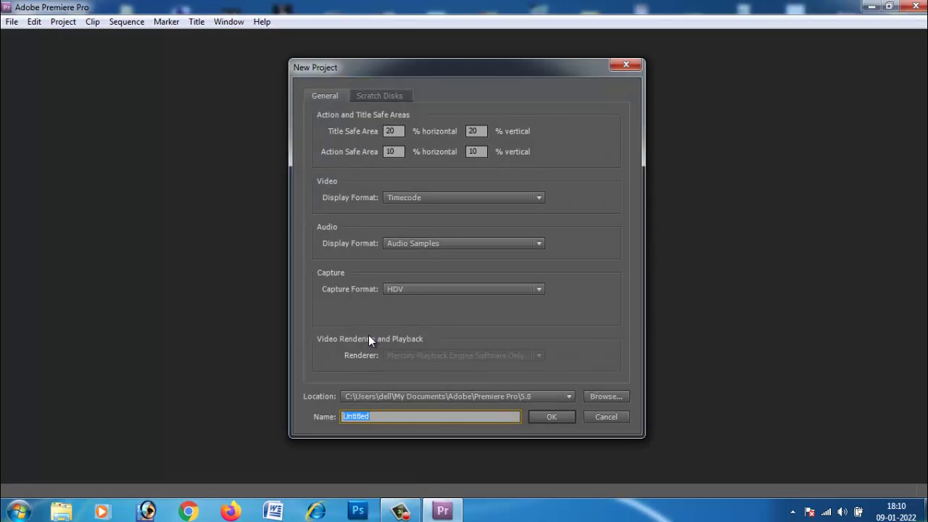
- Set the new project's capture format to HDV
{"action": "left_click_drag", "start_coordinate": [445, 73], "coordinate": [373, 62]}
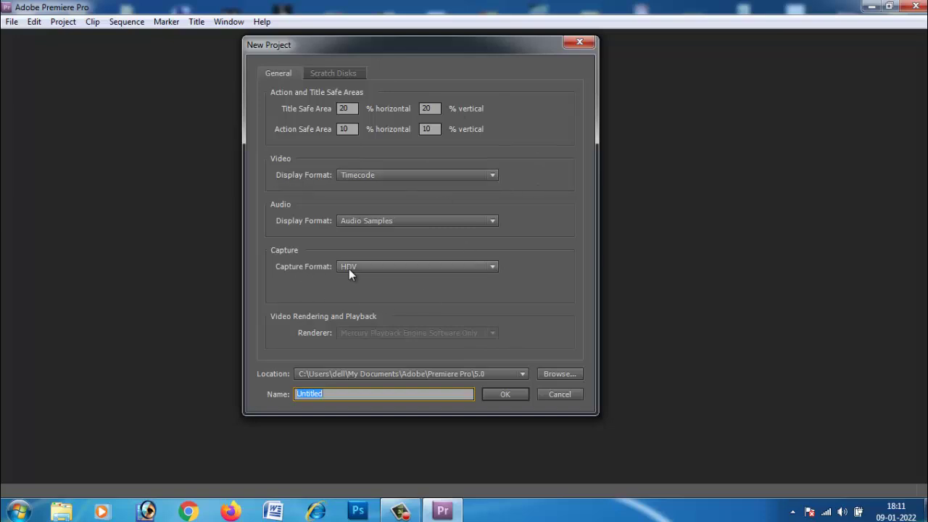
{"action": "left_click", "coordinate": [370, 268]}
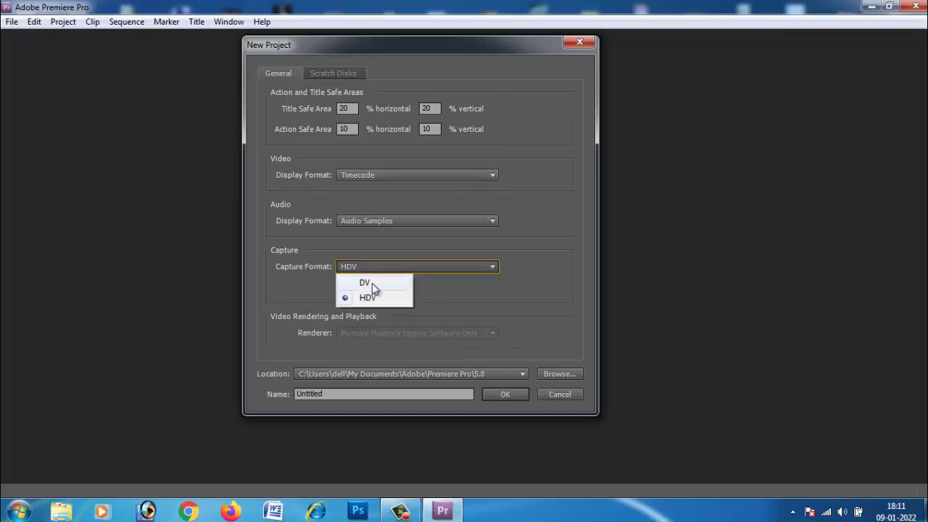
{"action": "left_click", "coordinate": [377, 299]}
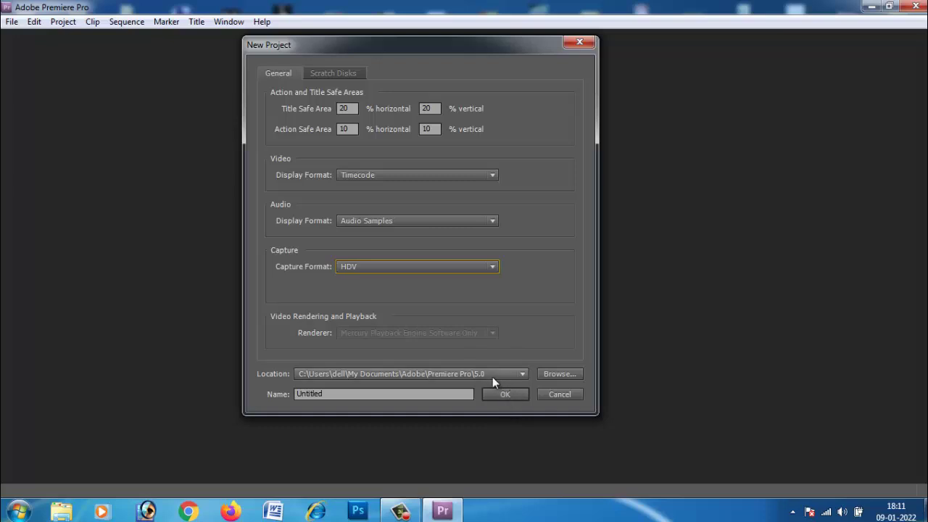
{"action": "left_click", "coordinate": [550, 377]}
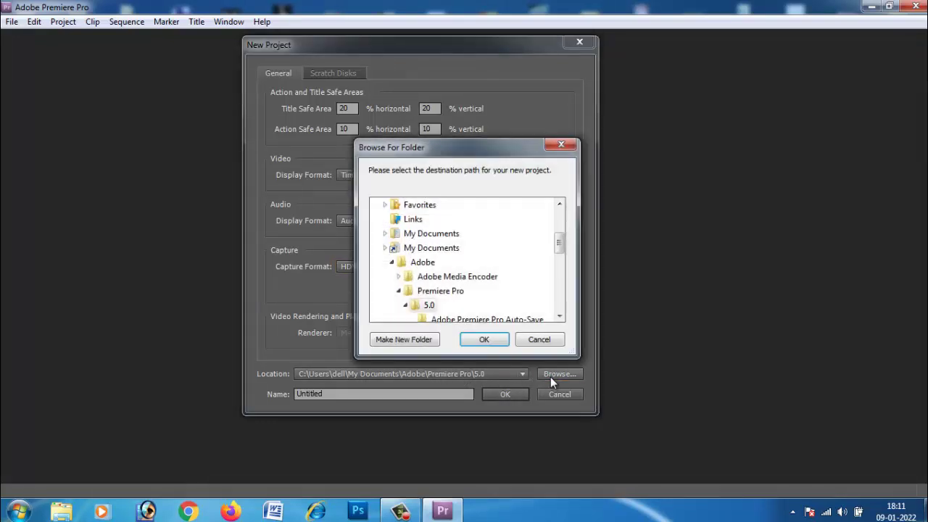
{"action": "scroll", "coordinate": [562, 244], "scroll_direction": "up", "scroll_amount": 3}
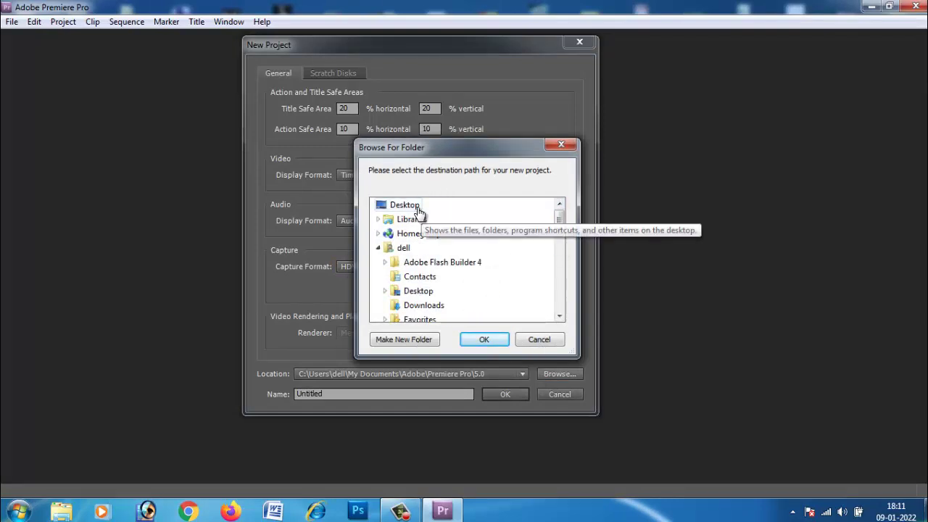
{"action": "left_click", "coordinate": [561, 145]}
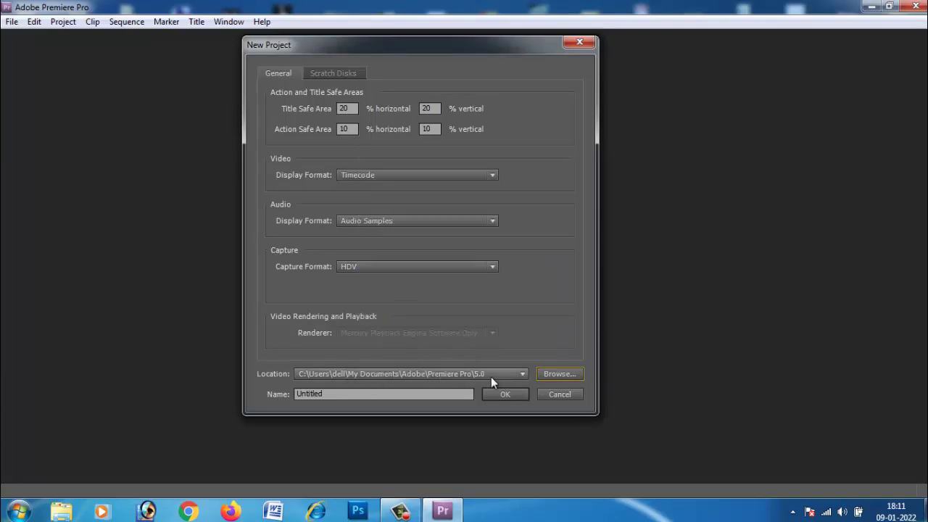
- Name the project 01 and create it with the current settings
{"action": "left_click", "coordinate": [372, 394]}
{"action": "double_click", "coordinate": [371, 393]}
{"action": "type", "text": "01"}
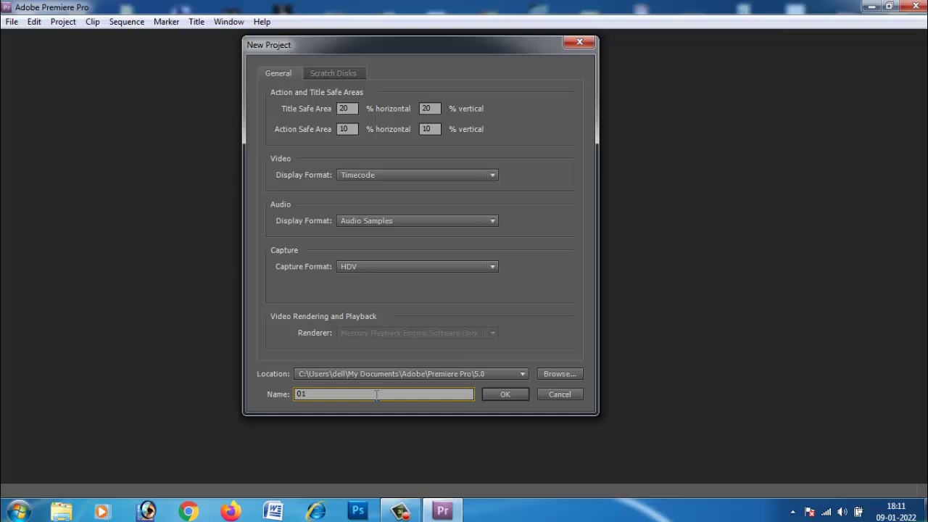
{"action": "left_click", "coordinate": [494, 396]}
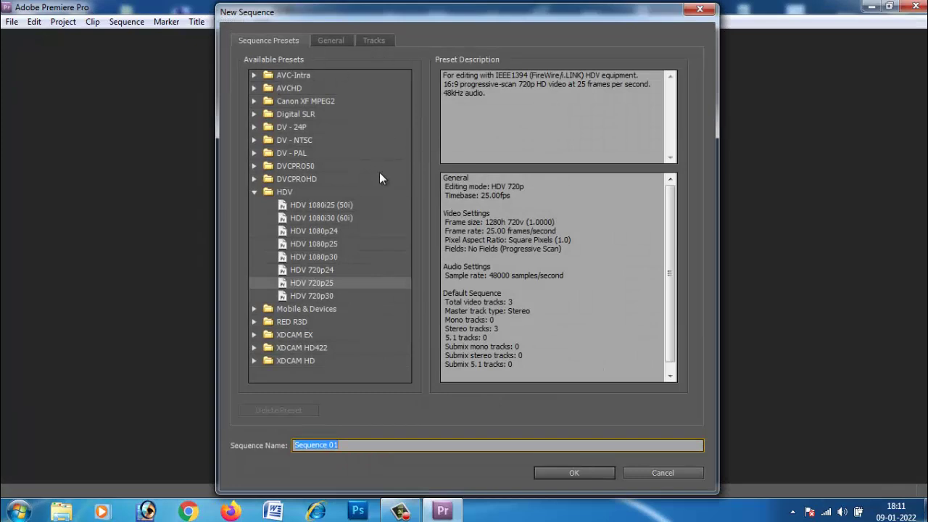
- Create Sequence 01 using the HDV 720p24 preset
{"action": "left_click", "coordinate": [255, 191]}
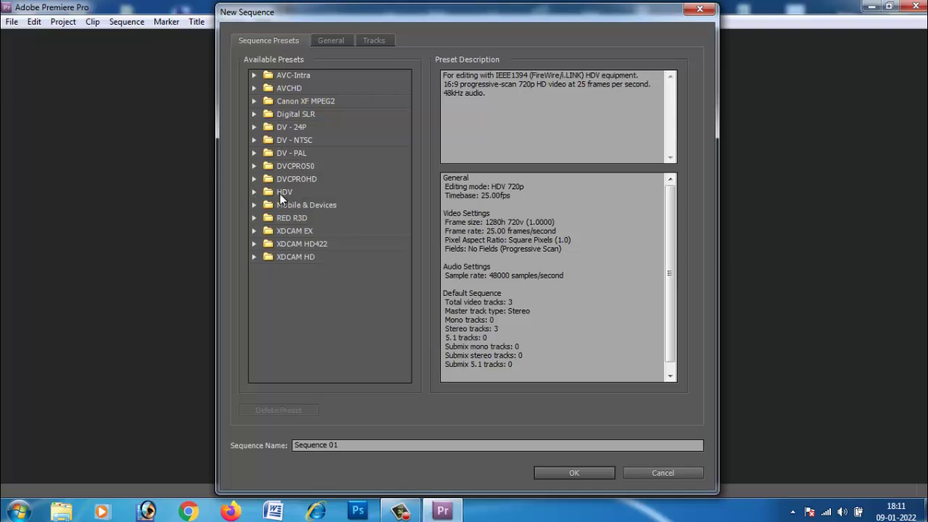
{"action": "left_click", "coordinate": [254, 193]}
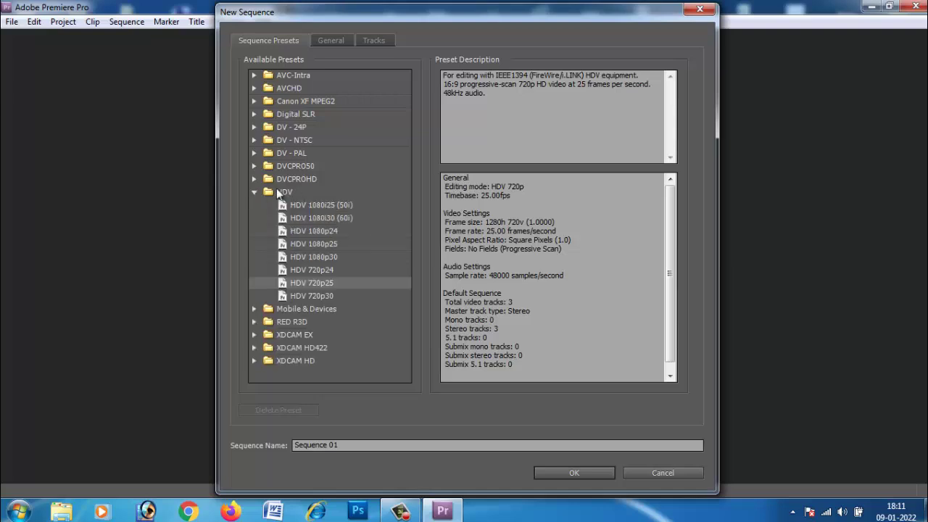
{"action": "left_click", "coordinate": [322, 232]}
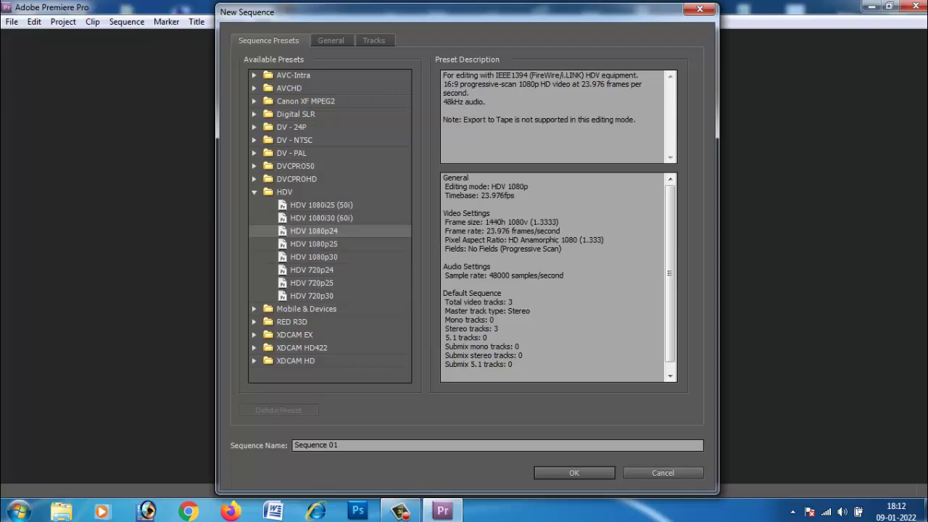
{"action": "left_click", "coordinate": [314, 273]}
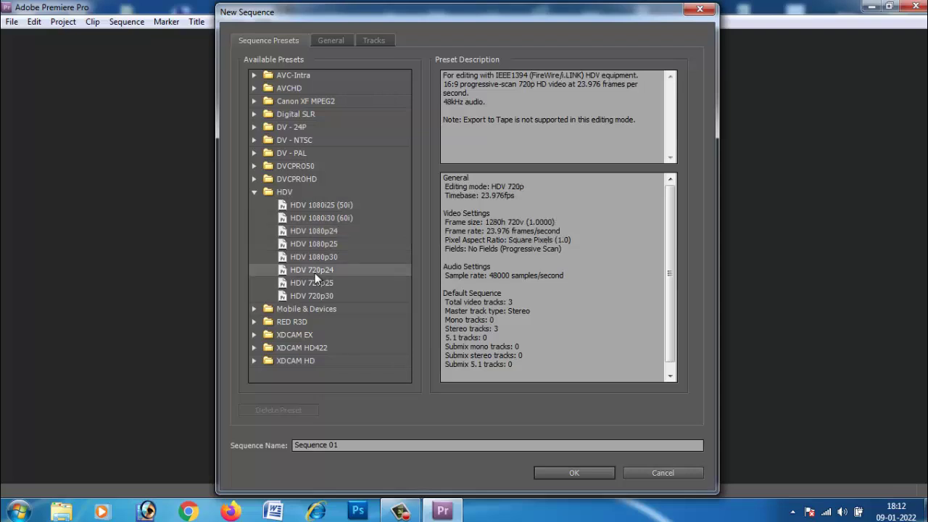
{"action": "left_click", "coordinate": [324, 246]}
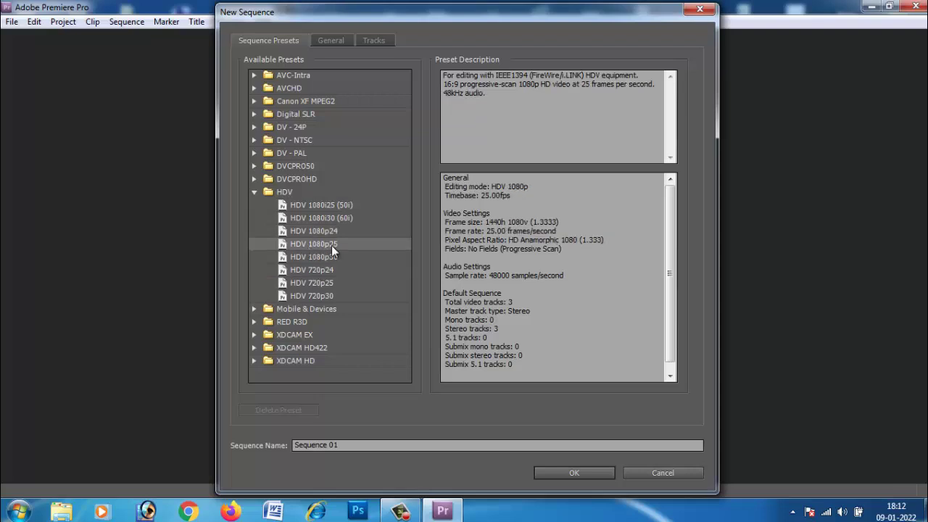
{"action": "left_click", "coordinate": [325, 274]}
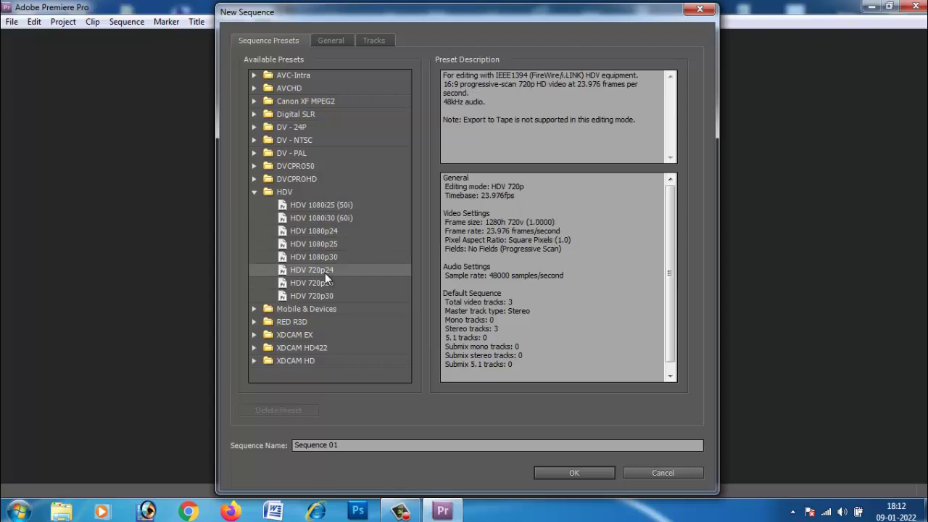
{"action": "left_click", "coordinate": [567, 473]}
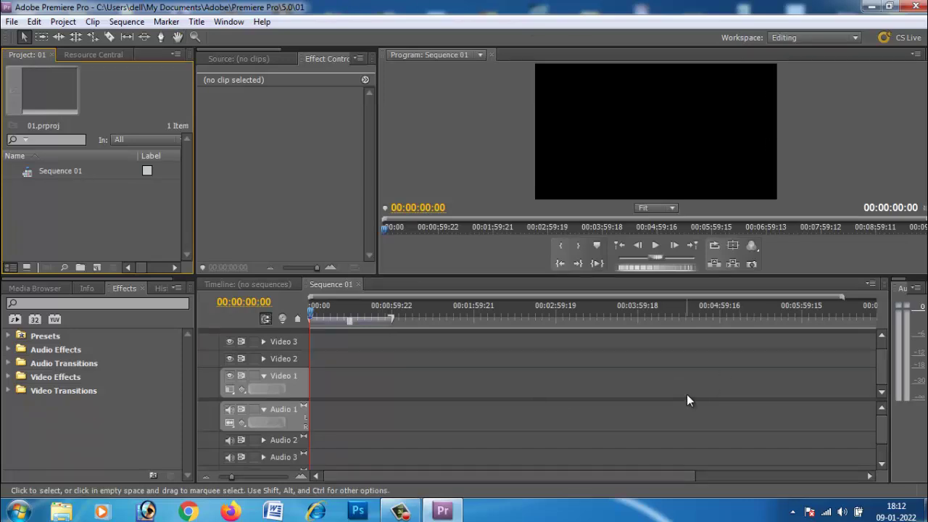
- Start importing media into the project and browse to the New Volume (D:) drive
{"action": "right_click", "coordinate": [124, 205]}
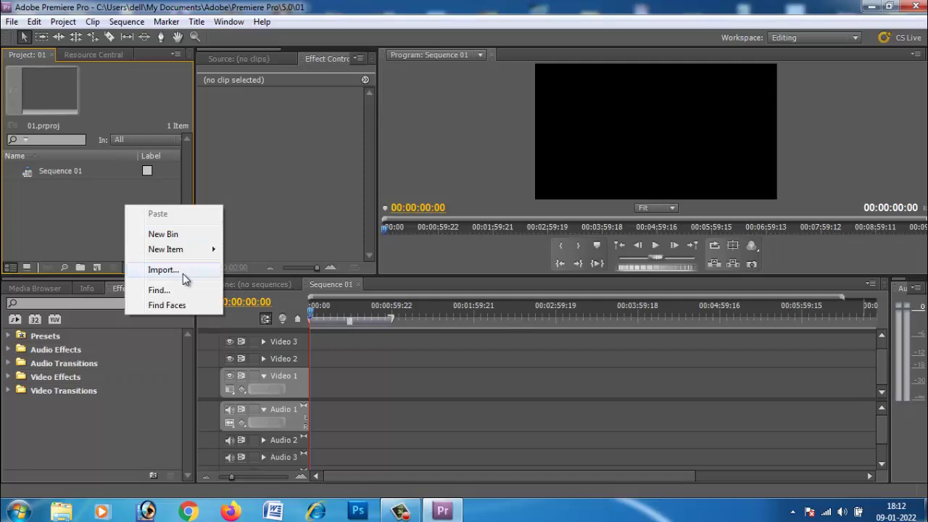
{"action": "left_click", "coordinate": [164, 270]}
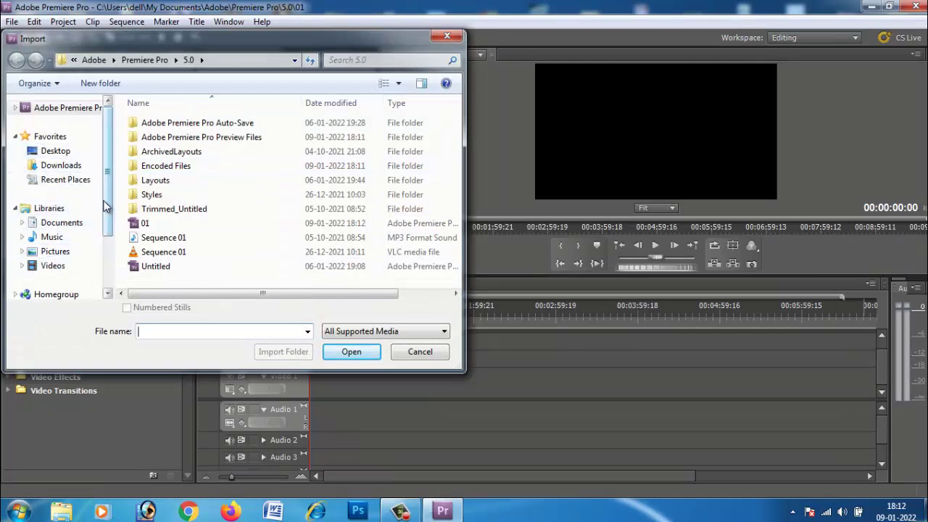
{"action": "scroll", "coordinate": [105, 221], "scroll_direction": "down", "scroll_amount": 1}
{"action": "scroll", "coordinate": [105, 221], "scroll_direction": "up", "scroll_amount": 1}
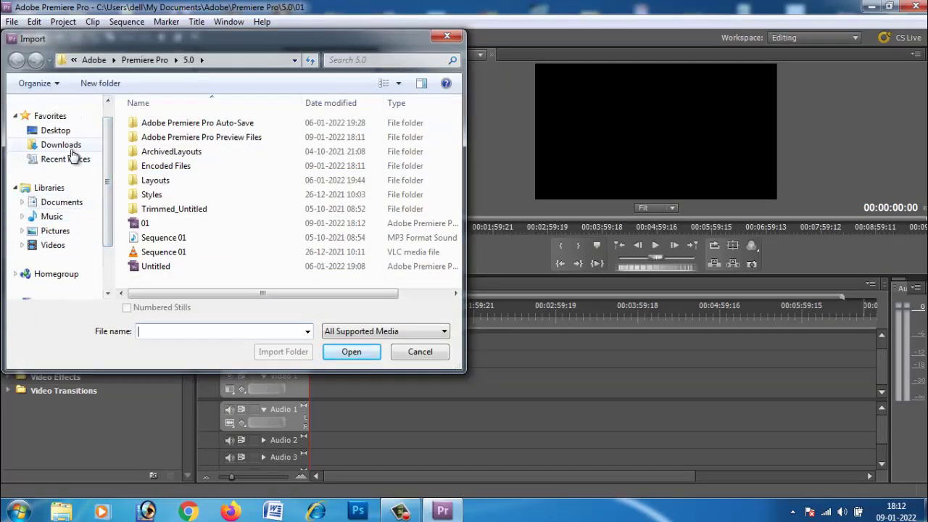
{"action": "scroll", "coordinate": [101, 210], "scroll_direction": "down", "scroll_amount": 2}
{"action": "left_click", "coordinate": [72, 250]}
{"action": "double_click", "coordinate": [238, 177]}
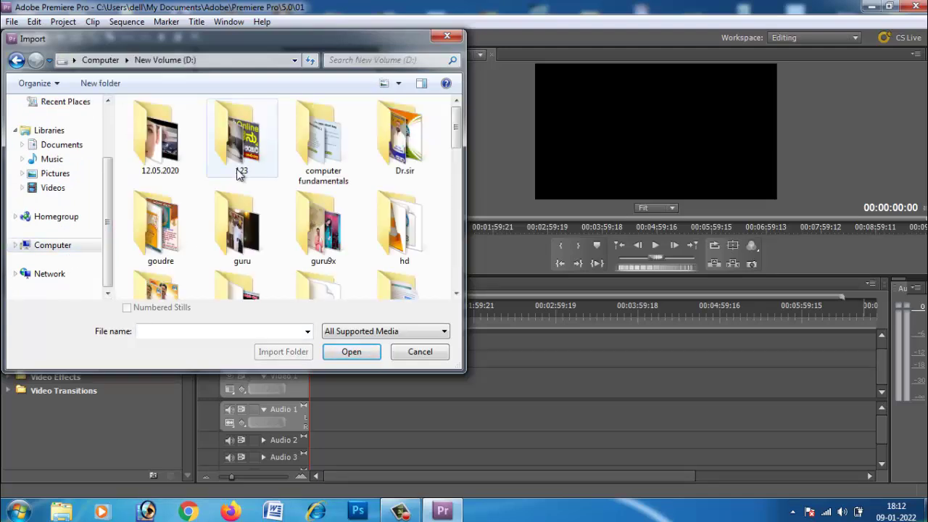
- Show the contents of the New Volume (D:) drive as small icons
{"action": "mouse_move", "coordinate": [460, 121]}
{"action": "left_mouse_down"}
{"action": "mouse_move", "coordinate": [458, 286]}
{"action": "mouse_move", "coordinate": [460, 113]}
{"action": "left_mouse_up"}
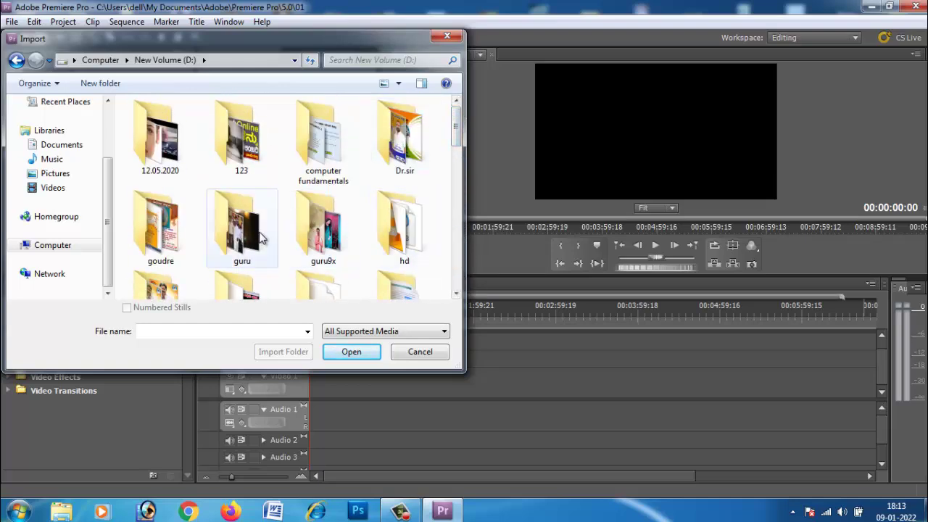
{"action": "left_click", "coordinate": [399, 84]}
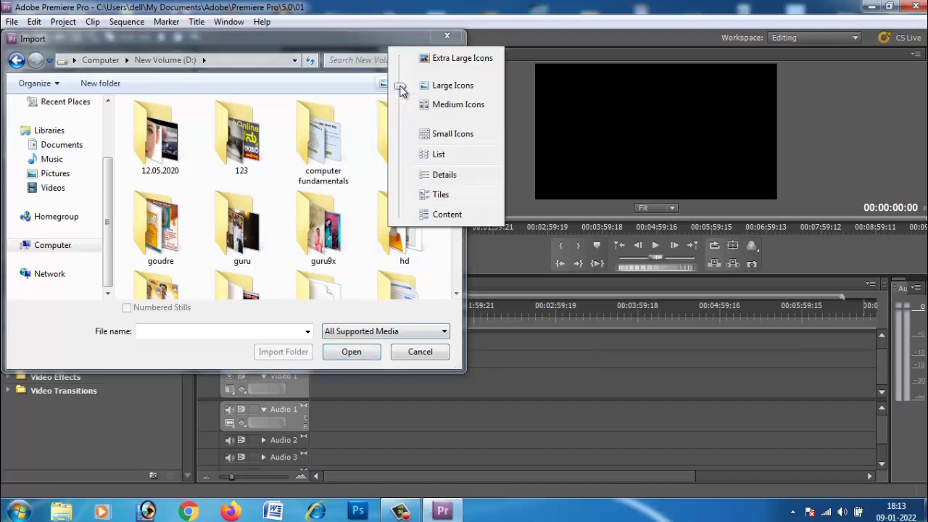
{"action": "left_click", "coordinate": [446, 135]}
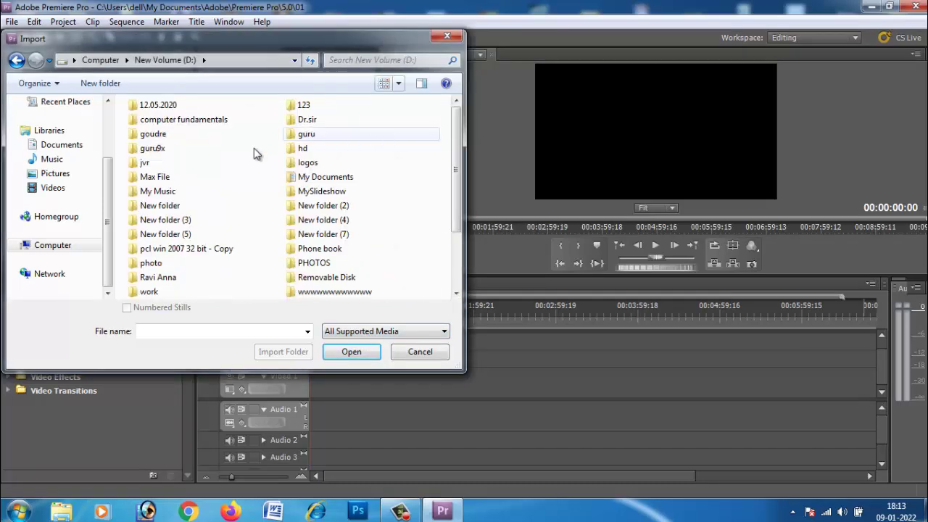
- Look through the guru9x and guru folders on the D: drive for media to import
{"action": "double_click", "coordinate": [163, 148]}
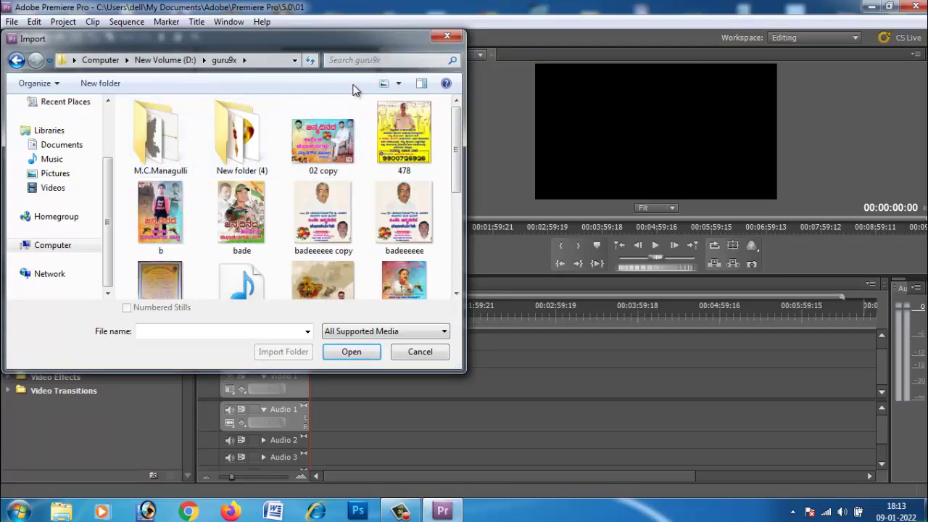
{"action": "left_click", "coordinate": [17, 60]}
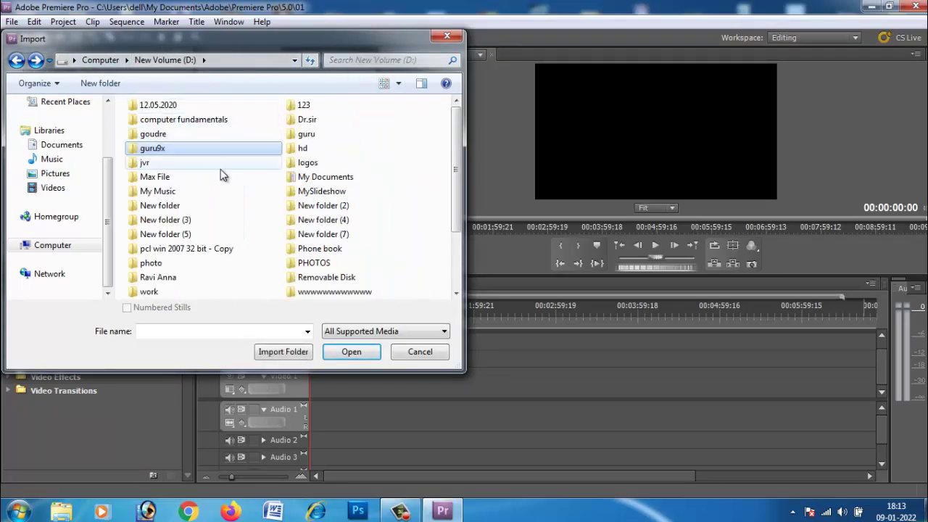
{"action": "double_click", "coordinate": [314, 136]}
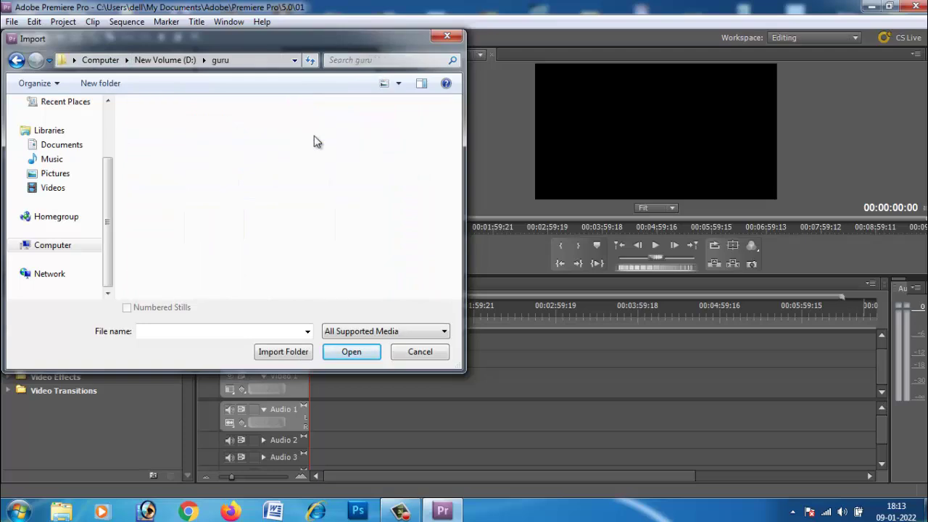
{"action": "left_click", "coordinate": [17, 60]}
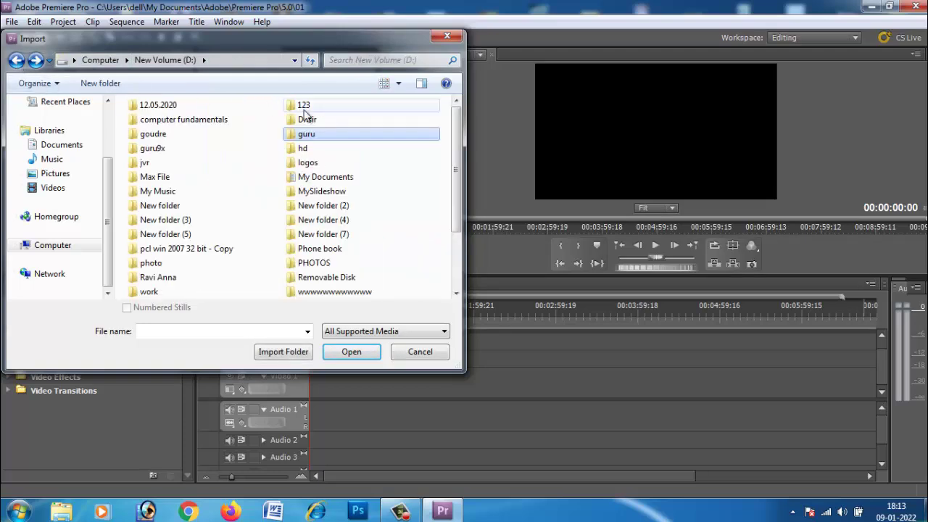
- Browse to New folder (4) on the New Volume (E:) drive, checking New folder (5) on the way
{"action": "left_click_drag", "start_coordinate": [456, 166], "coordinate": [372, 135]}
{"action": "left_click_drag", "start_coordinate": [110, 193], "coordinate": [113, 136]}
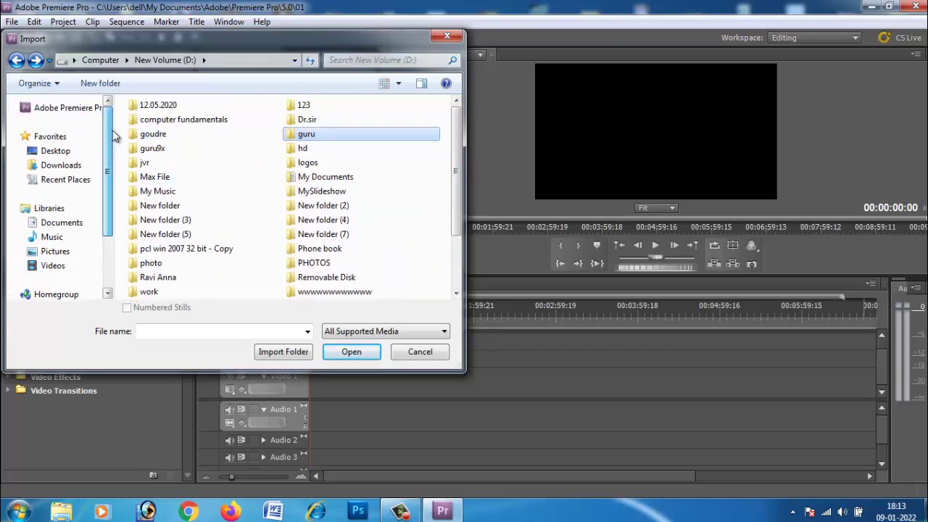
{"action": "scroll", "coordinate": [58, 218], "scroll_direction": "down", "scroll_amount": 2}
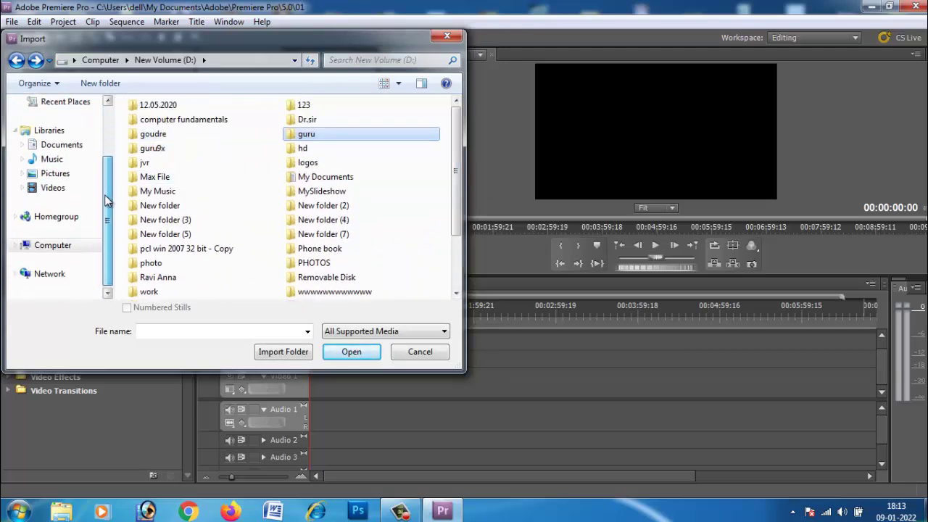
{"action": "left_click", "coordinate": [53, 245]}
{"action": "double_click", "coordinate": [253, 212]}
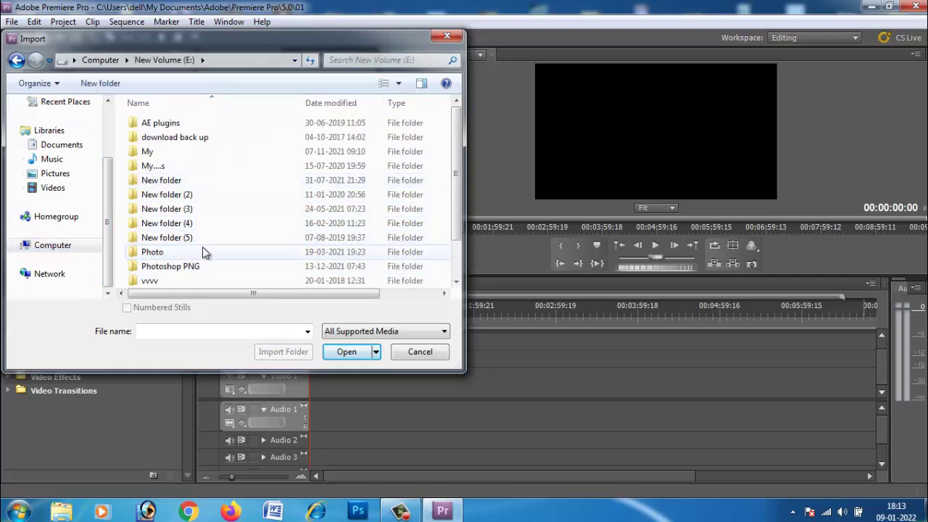
{"action": "scroll", "coordinate": [202, 252], "scroll_direction": "down", "scroll_amount": 1}
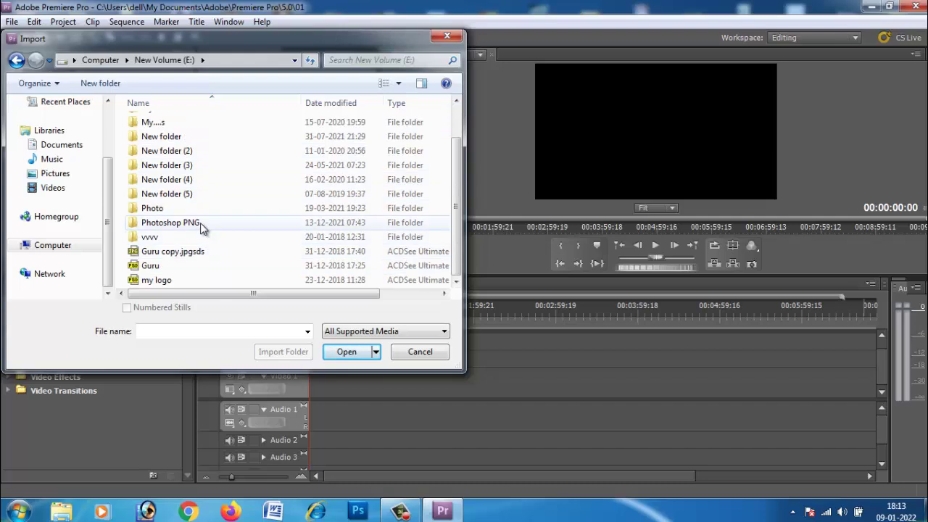
{"action": "double_click", "coordinate": [200, 194]}
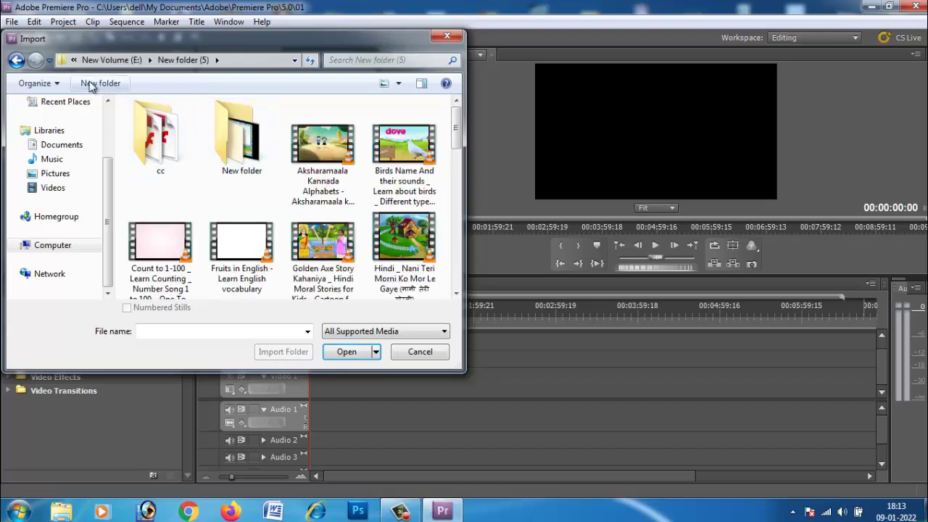
{"action": "left_click", "coordinate": [17, 61]}
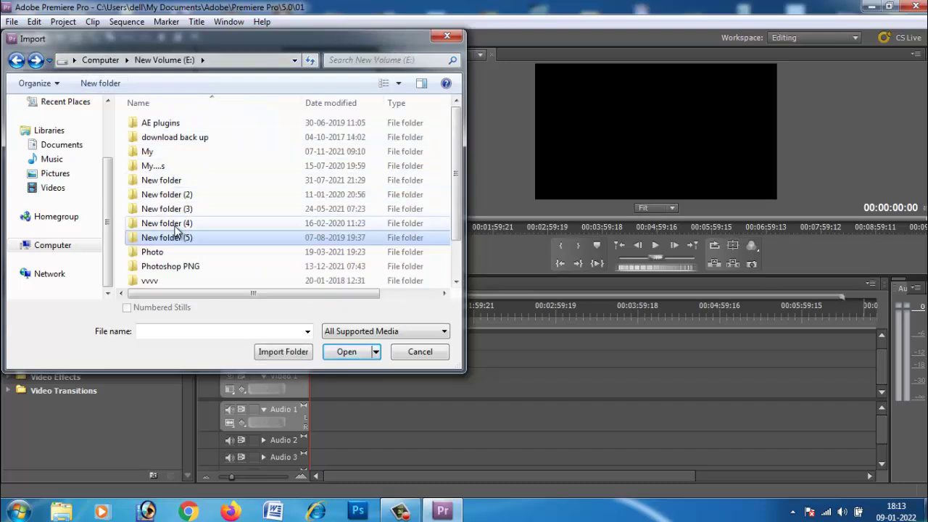
{"action": "double_click", "coordinate": [178, 230]}
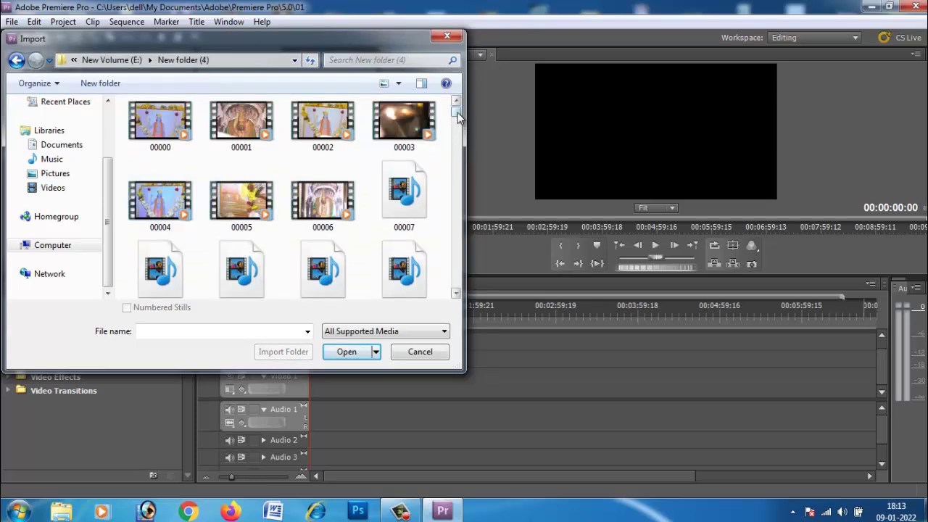
- Try the small icons and details views for the clips in New folder (4), returning to large icons
{"action": "left_click_drag", "start_coordinate": [458, 116], "coordinate": [457, 309]}
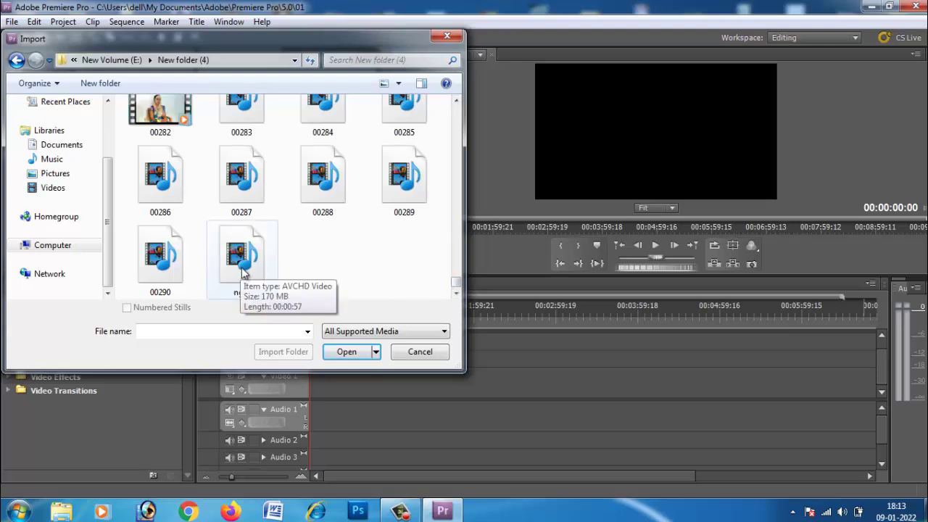
{"action": "left_click_drag", "start_coordinate": [456, 283], "coordinate": [455, 262]}
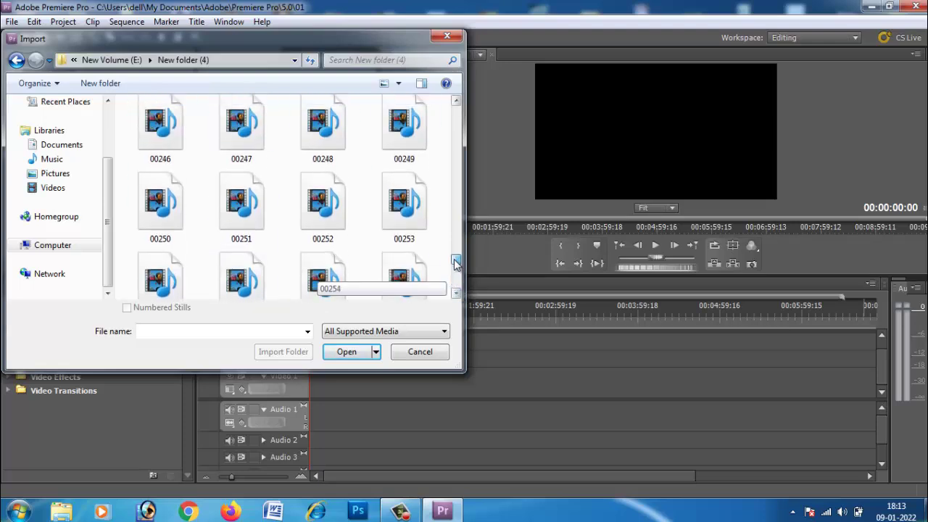
{"action": "left_click", "coordinate": [398, 84]}
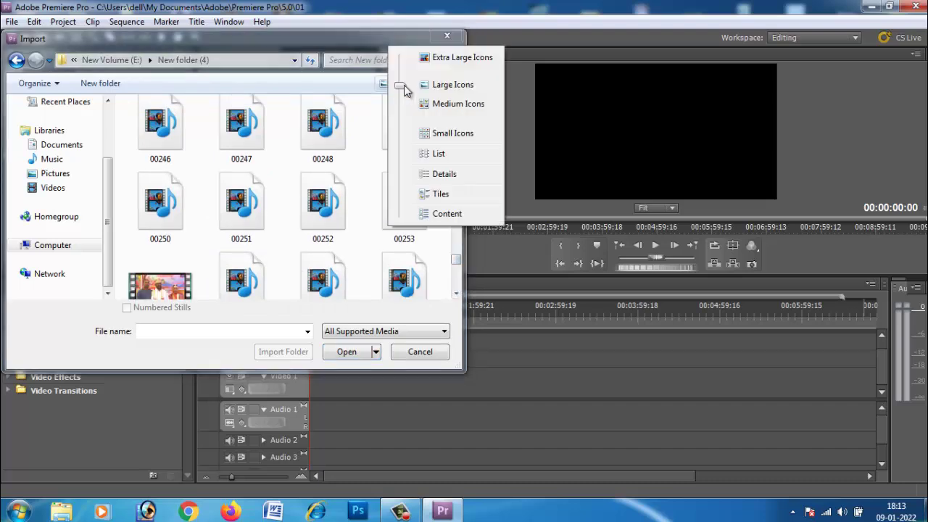
{"action": "left_click", "coordinate": [443, 133]}
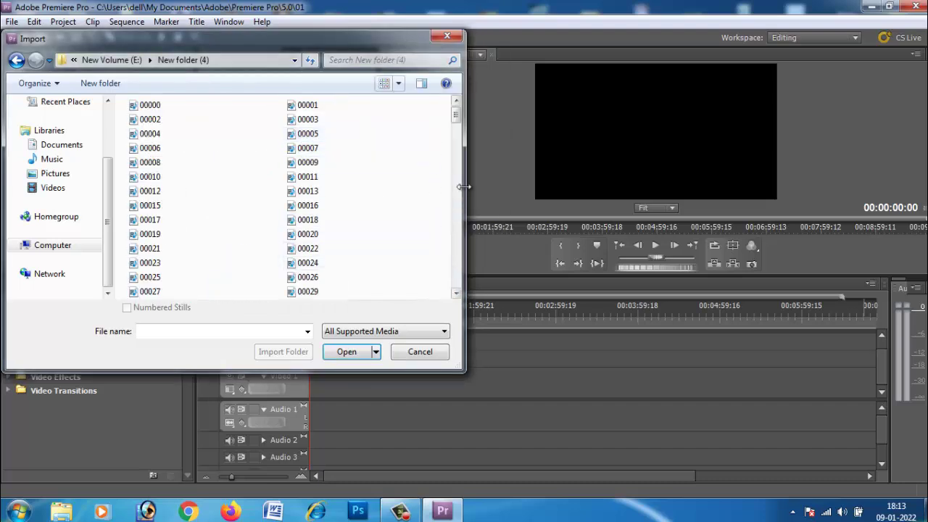
{"action": "left_click", "coordinate": [398, 83]}
{"action": "left_click", "coordinate": [439, 129]}
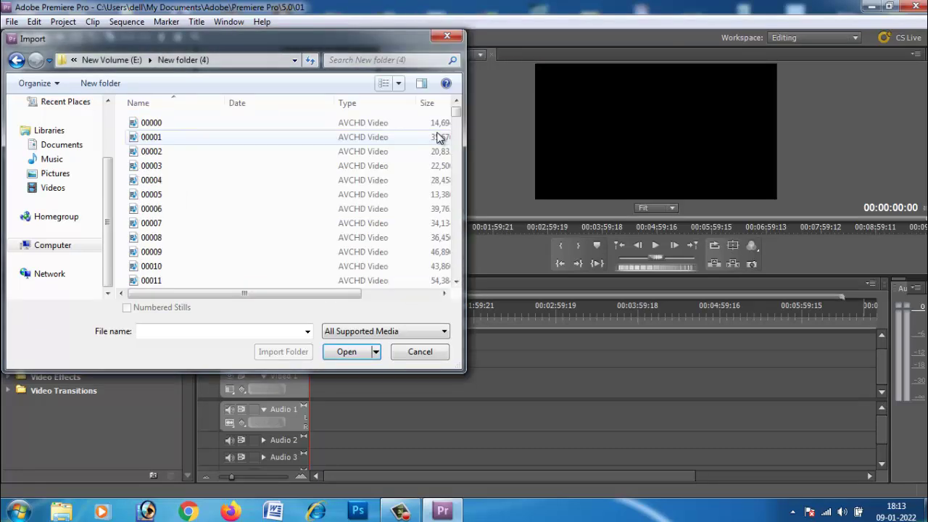
{"action": "left_click", "coordinate": [399, 85]}
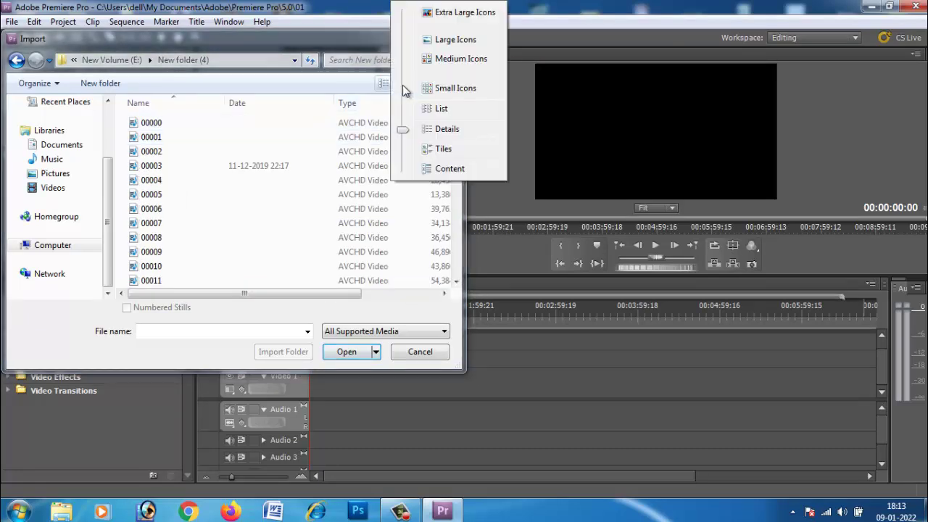
{"action": "left_click", "coordinate": [446, 40]}
- Import video clip 00025 from New folder (4) into the project
{"action": "scroll", "coordinate": [456, 118], "scroll_direction": "down", "scroll_amount": 3}
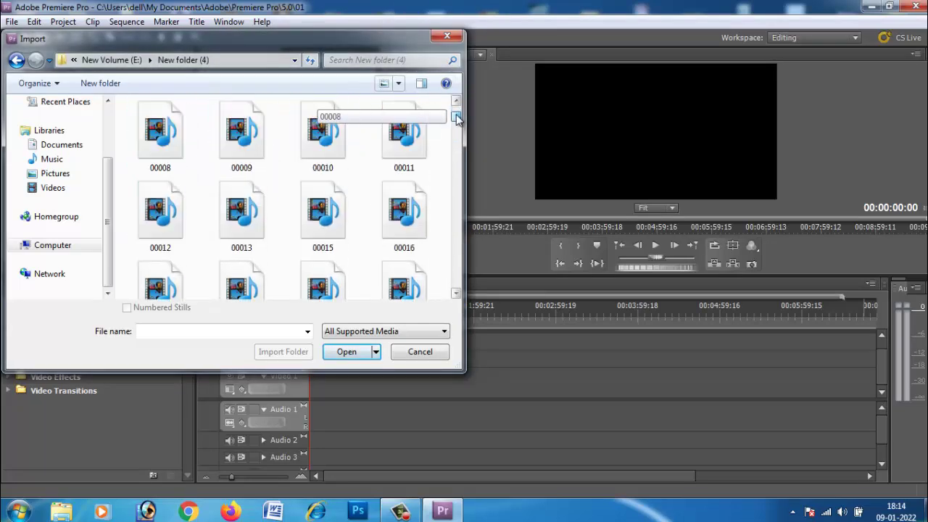
{"action": "scroll", "coordinate": [457, 120], "scroll_direction": "down", "scroll_amount": 1}
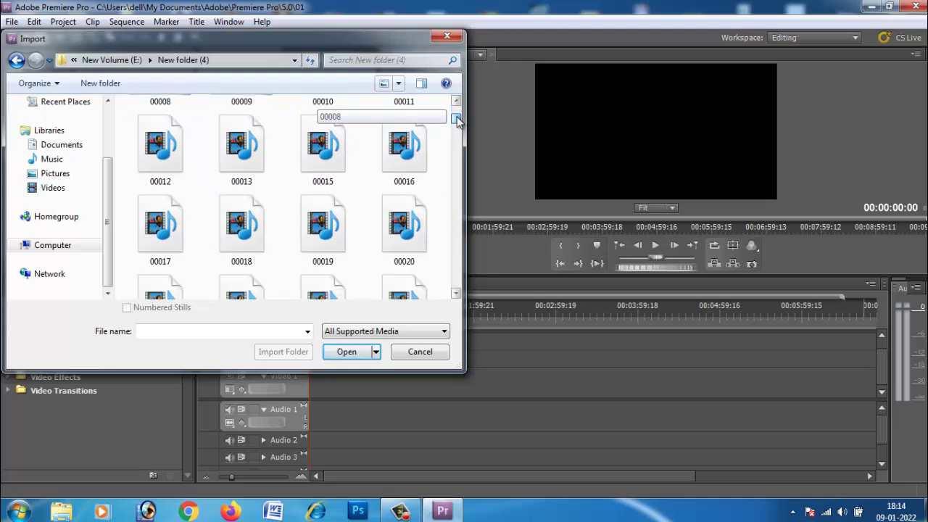
{"action": "scroll", "coordinate": [457, 121], "scroll_direction": "down", "scroll_amount": 2}
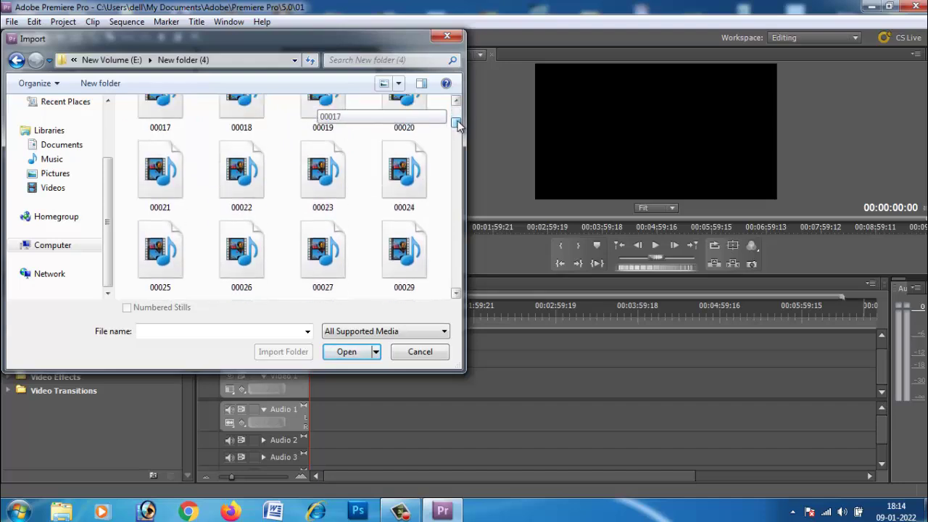
{"action": "left_click", "coordinate": [319, 171]}
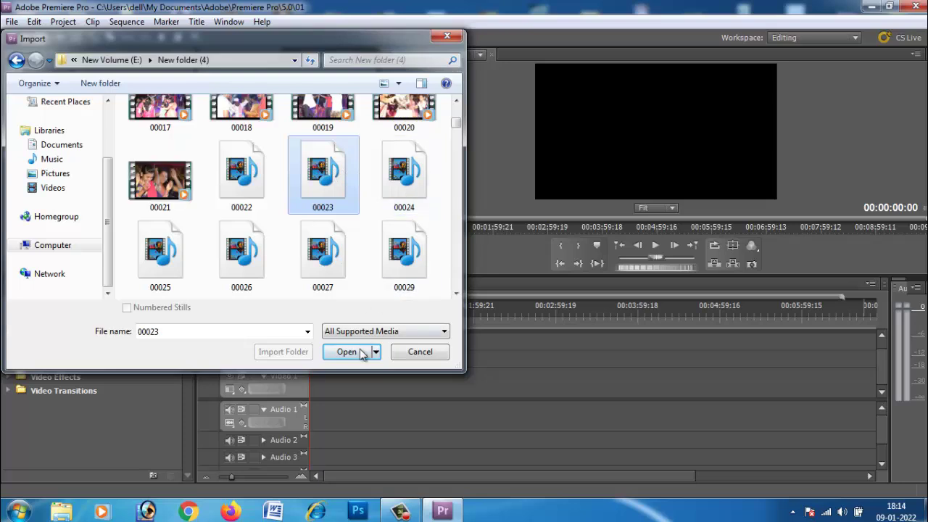
{"action": "left_click", "coordinate": [404, 181]}
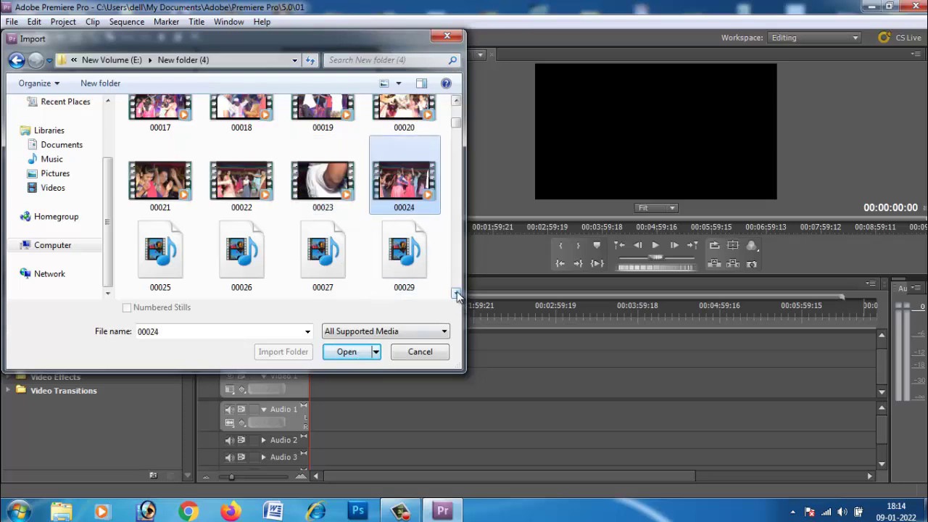
{"action": "left_click", "coordinate": [324, 181]}
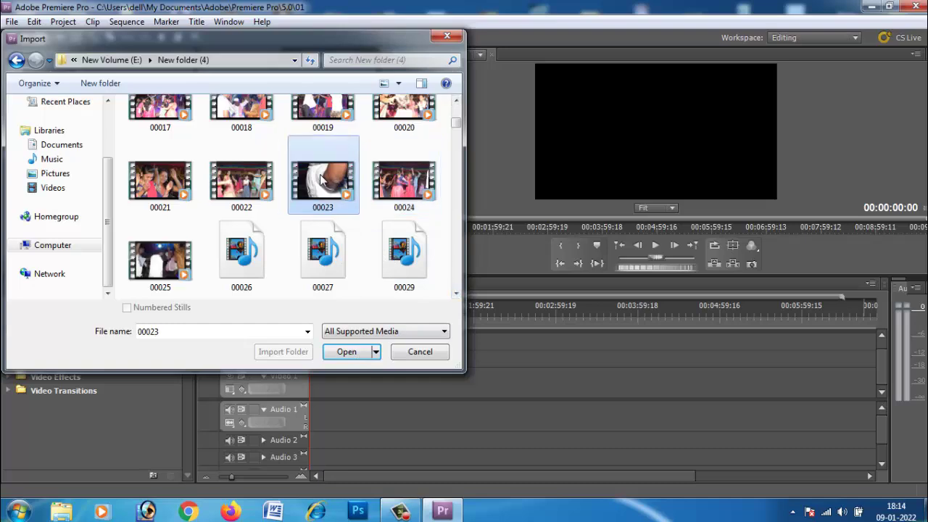
{"action": "left_click", "coordinate": [171, 265]}
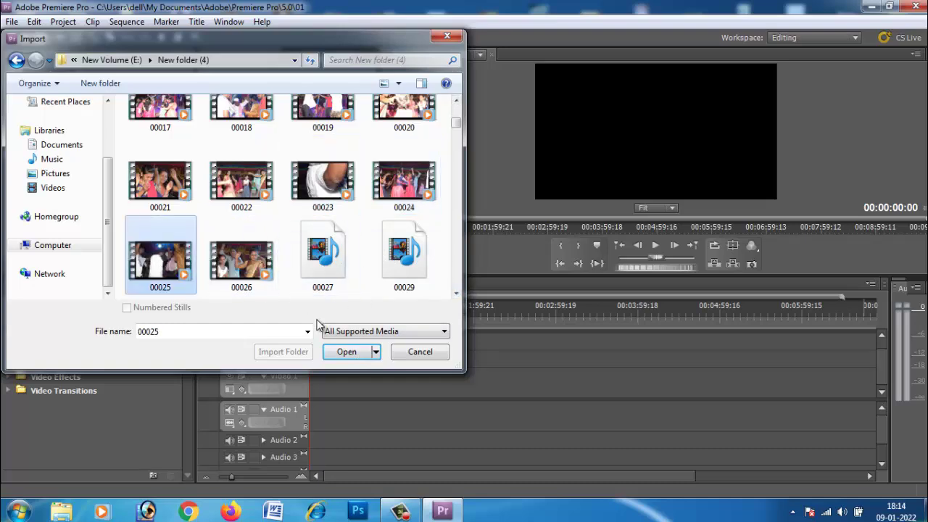
{"action": "left_click", "coordinate": [347, 351]}
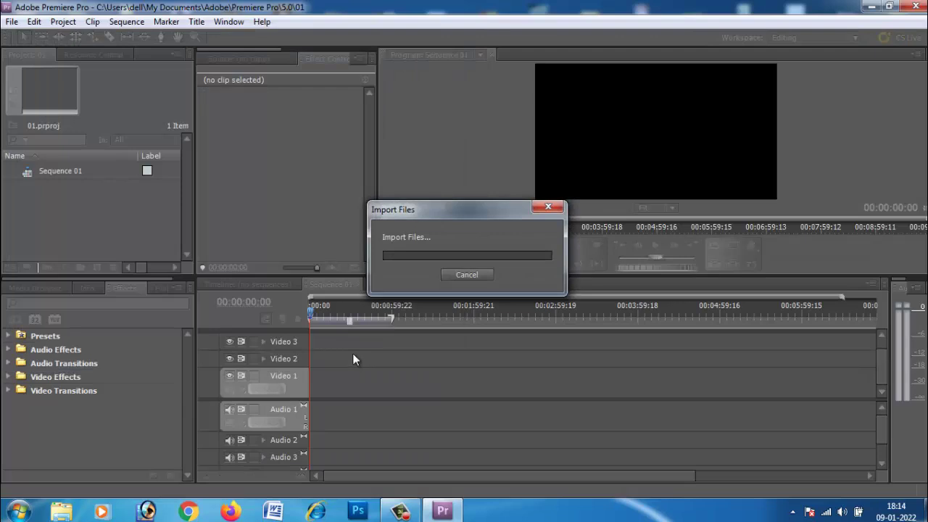
- Place 00025.MTS at the start of the Video 1 track and scale its picture down to just cover the program frame
{"action": "left_click_drag", "start_coordinate": [43, 187], "coordinate": [283, 399]}
{"action": "left_click", "coordinate": [608, 137]}
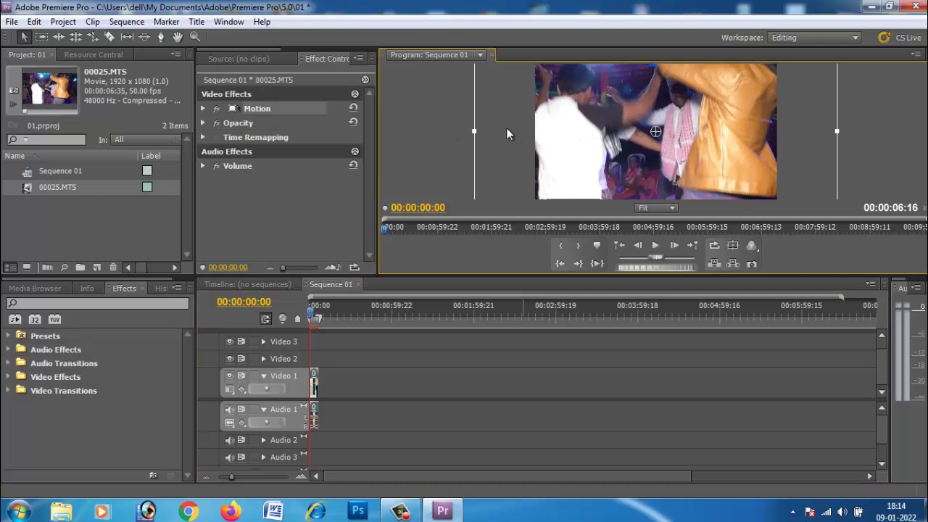
{"action": "left_click_drag", "start_coordinate": [474, 132], "coordinate": [531, 132]}
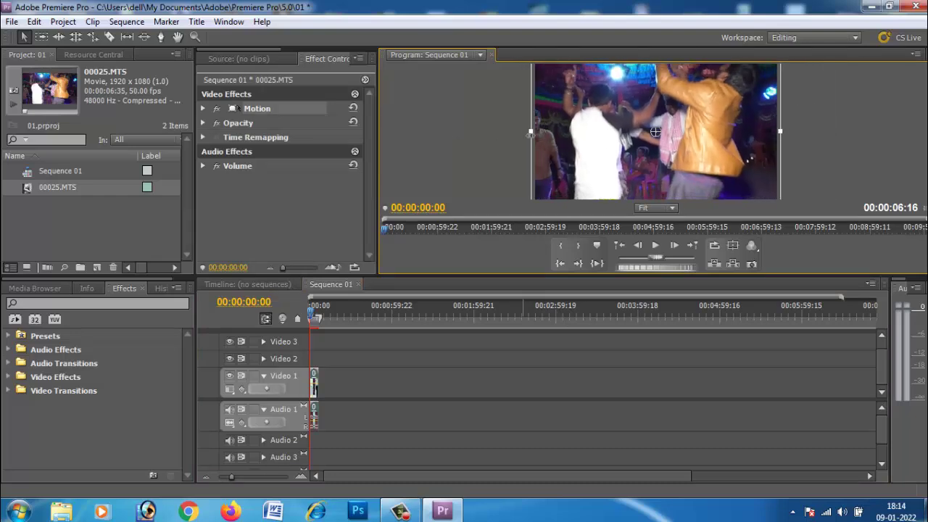
{"action": "left_click", "coordinate": [838, 131]}
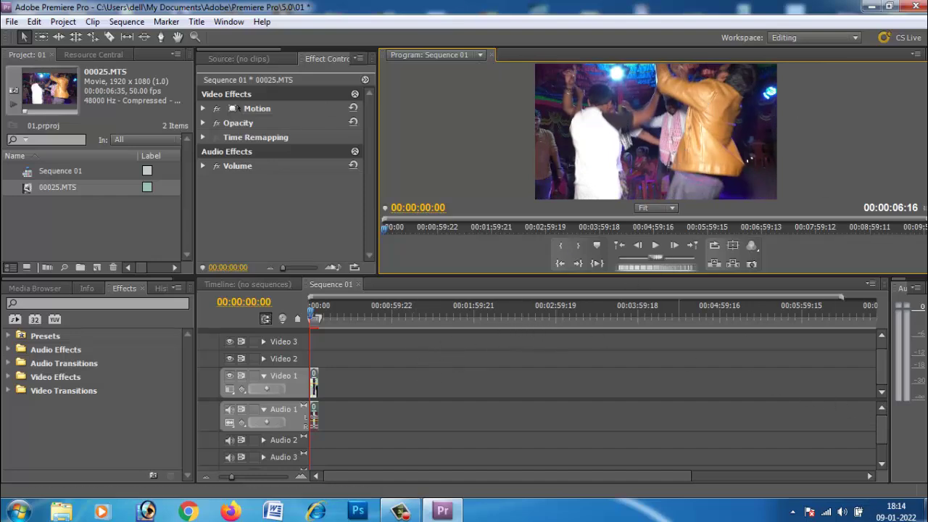
- Mute the computer's sound and preview Sequence 01 from the start, stopping playback after about 3 seconds
{"action": "left_click", "coordinate": [842, 515]}
{"action": "left_click", "coordinate": [840, 435]}
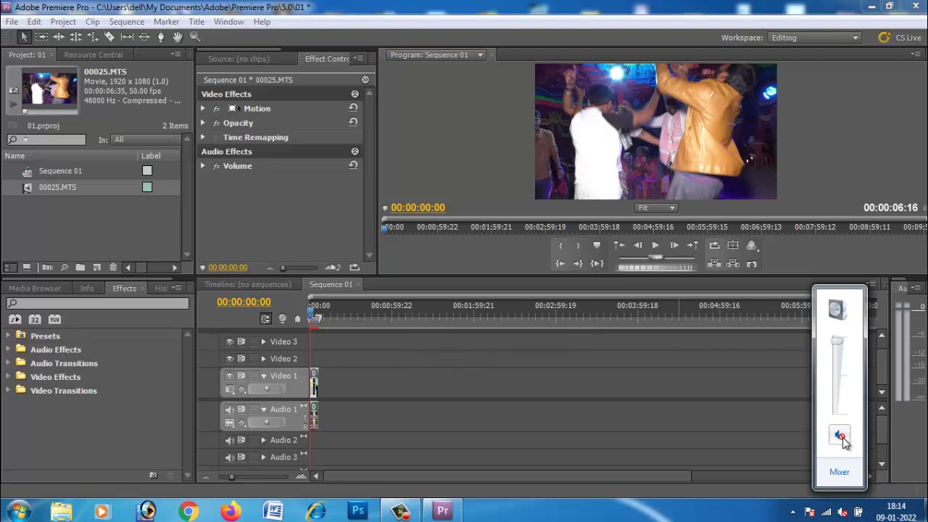
{"action": "left_click", "coordinate": [529, 366]}
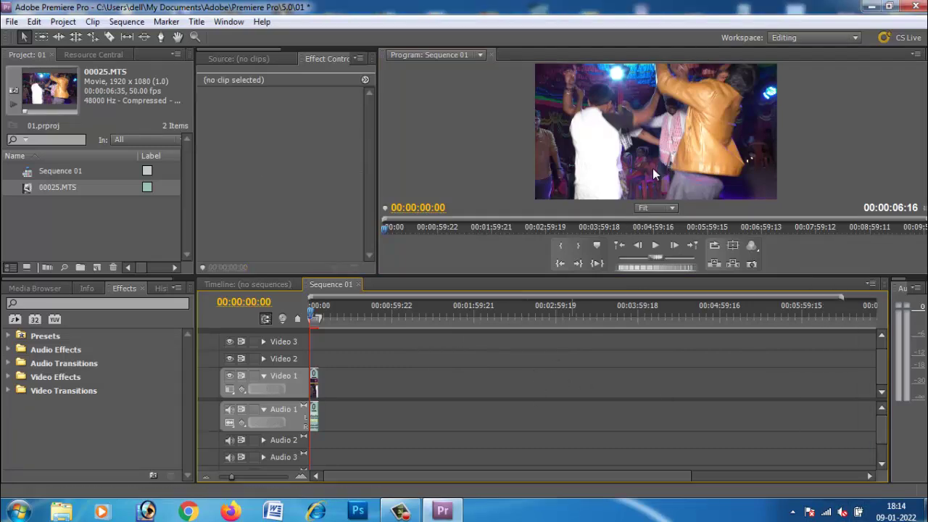
{"action": "left_click", "coordinate": [654, 248]}
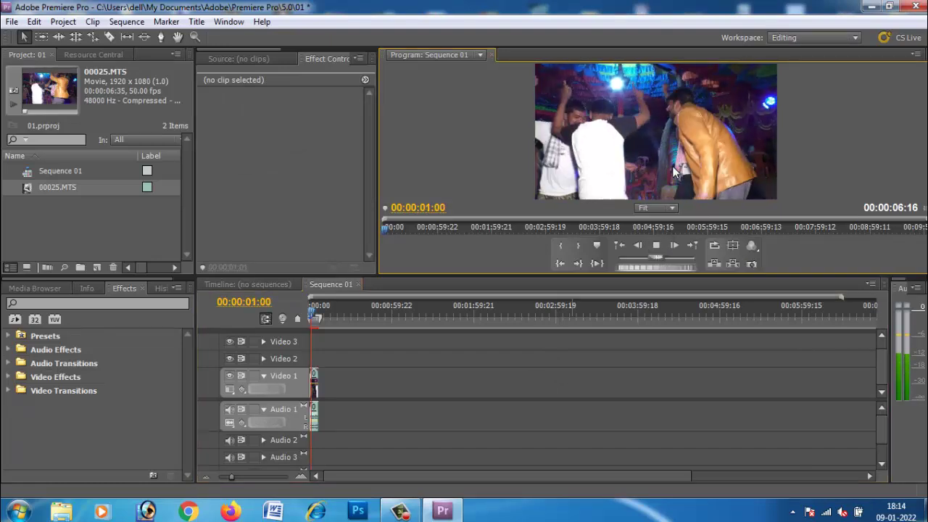
{"action": "left_click", "coordinate": [657, 247]}
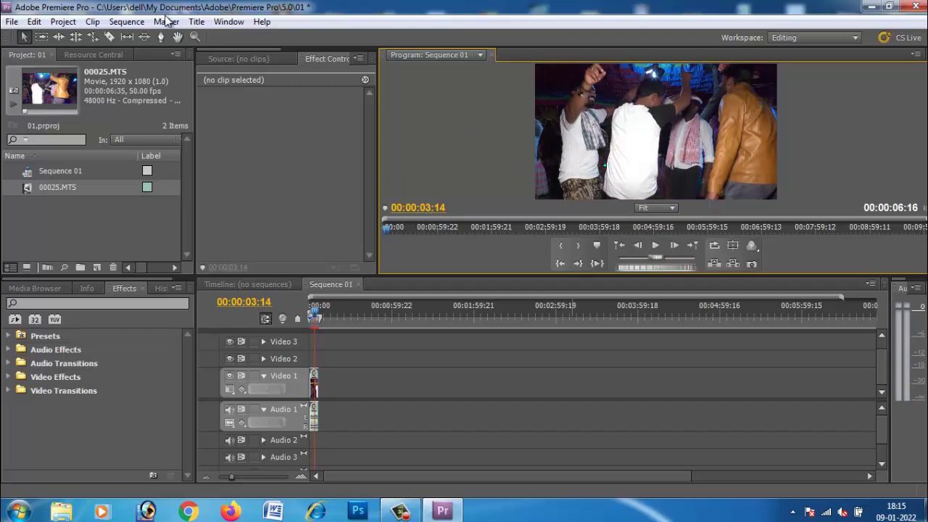
- Import video clip 00043 from New folder (4) into the project
{"action": "right_click", "coordinate": [94, 206]}
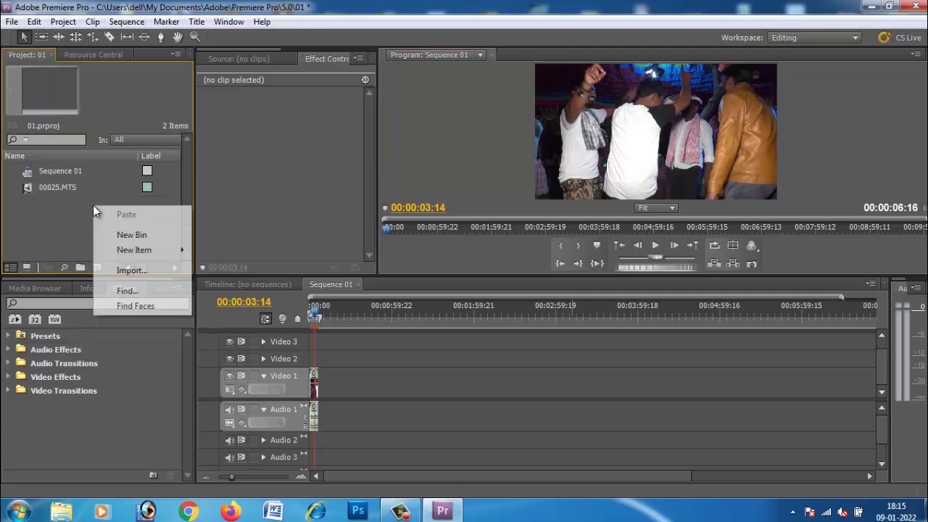
{"action": "left_click", "coordinate": [143, 270]}
{"action": "left_click_drag", "start_coordinate": [456, 111], "coordinate": [457, 138]}
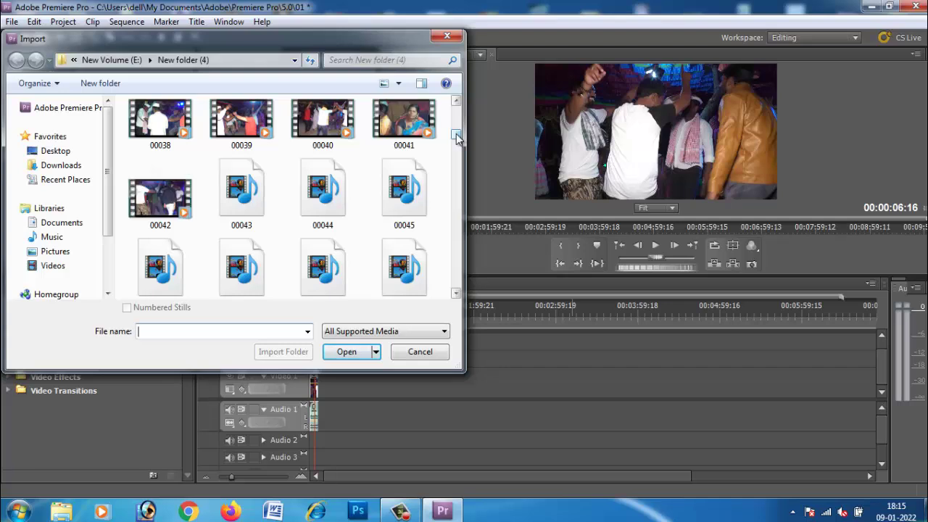
{"action": "left_click", "coordinate": [226, 200]}
{"action": "left_click", "coordinate": [347, 352]}
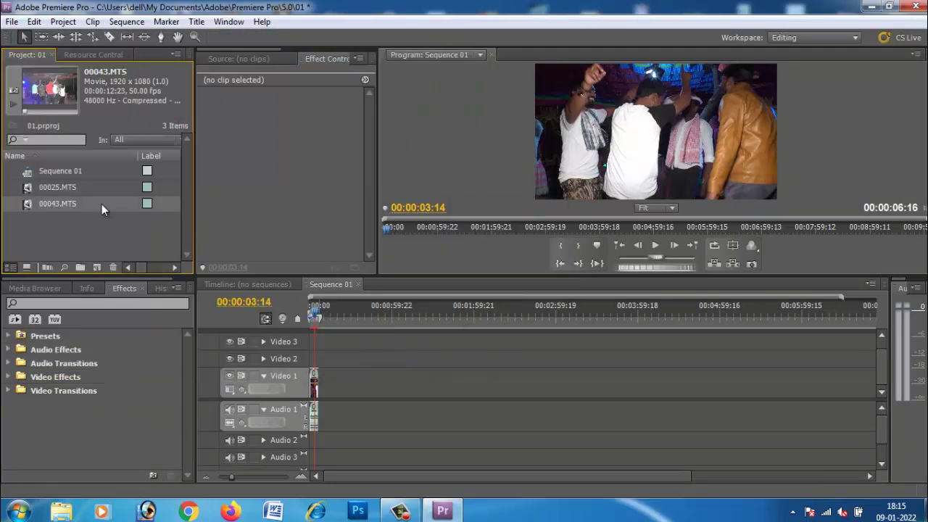
- Place 00043.MTS directly after 00025.MTS on the Video 1 track and preview the sequence into the second clip
{"action": "left_click_drag", "start_coordinate": [59, 203], "coordinate": [330, 392]}
{"action": "key", "text": "space"}
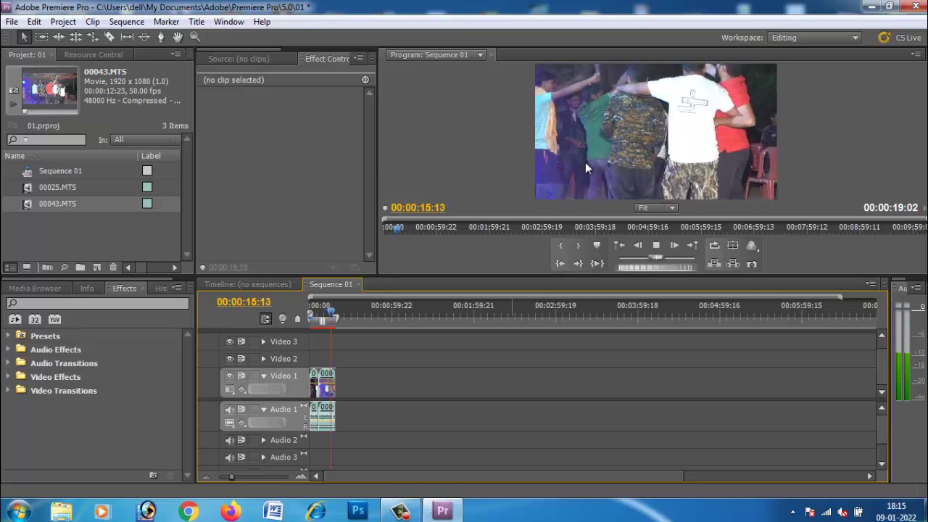
{"action": "key", "text": "space"}
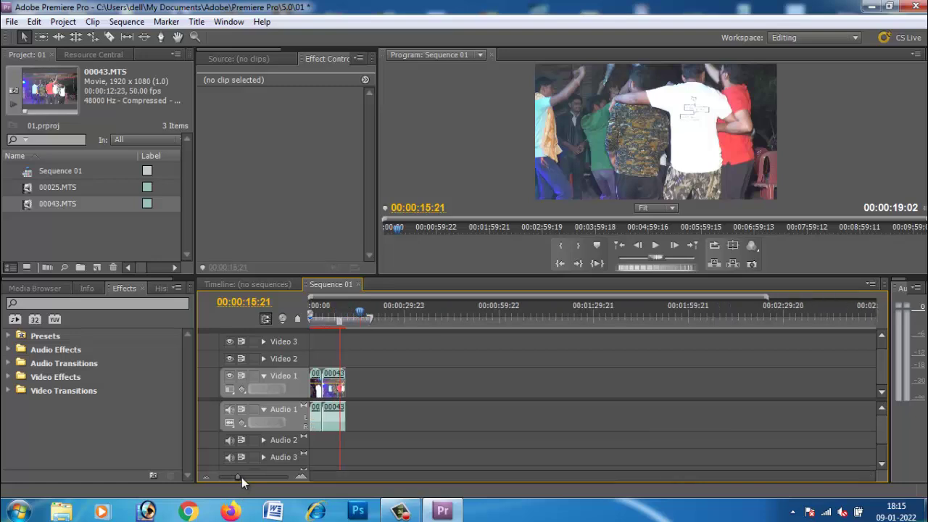
- Return the playhead to the start of Sequence 01 and play both clips from the beginning
{"action": "left_click_drag", "start_coordinate": [236, 478], "coordinate": [247, 476]}
{"action": "left_click_drag", "start_coordinate": [478, 310], "coordinate": [310, 318]}
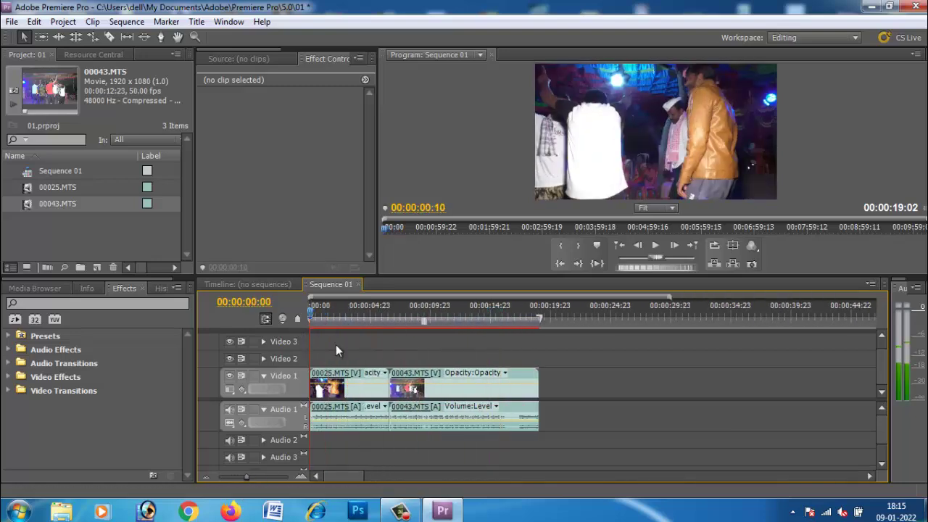
{"action": "key", "text": "space"}
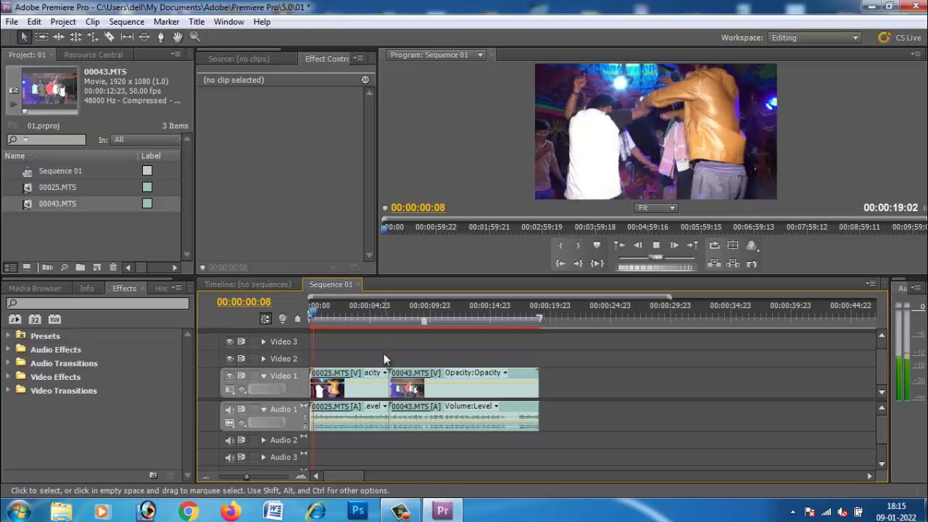
- Stop playback, split 00025.MTS at 00:00:01:22 with the Razor tool, and delete the piece before the cut
{"action": "key", "text": "space"}
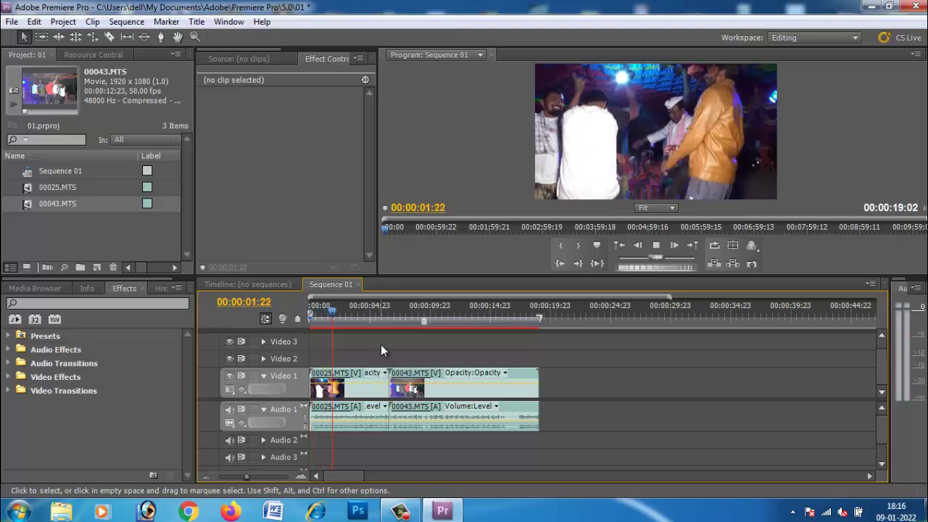
{"action": "left_click", "coordinate": [109, 38]}
{"action": "left_click", "coordinate": [333, 385]}
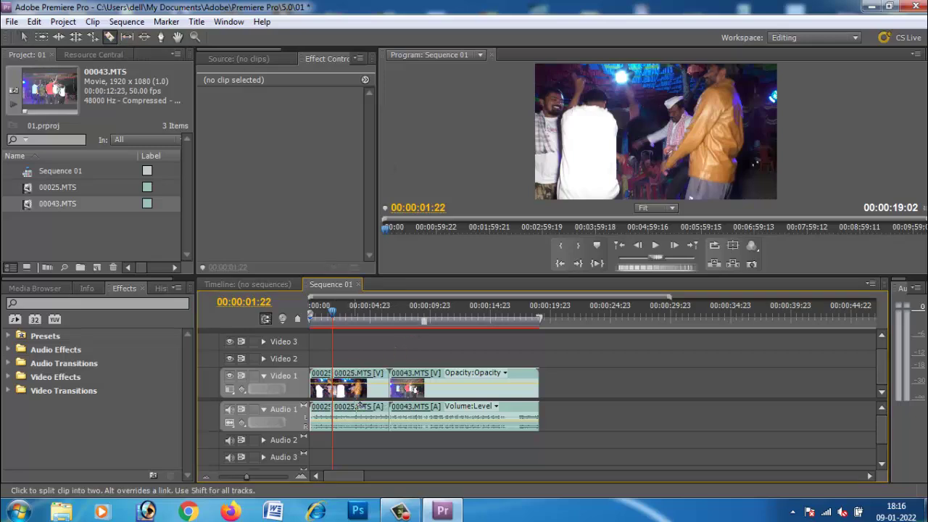
{"action": "key", "text": "v"}
{"action": "left_click", "coordinate": [321, 377]}
{"action": "key", "text": "Delete"}
- Shift both remaining clips together to the start of Sequence 01 and briefly preview the sequence from the beginning
{"action": "left_click_drag", "start_coordinate": [353, 366], "coordinate": [445, 384]}
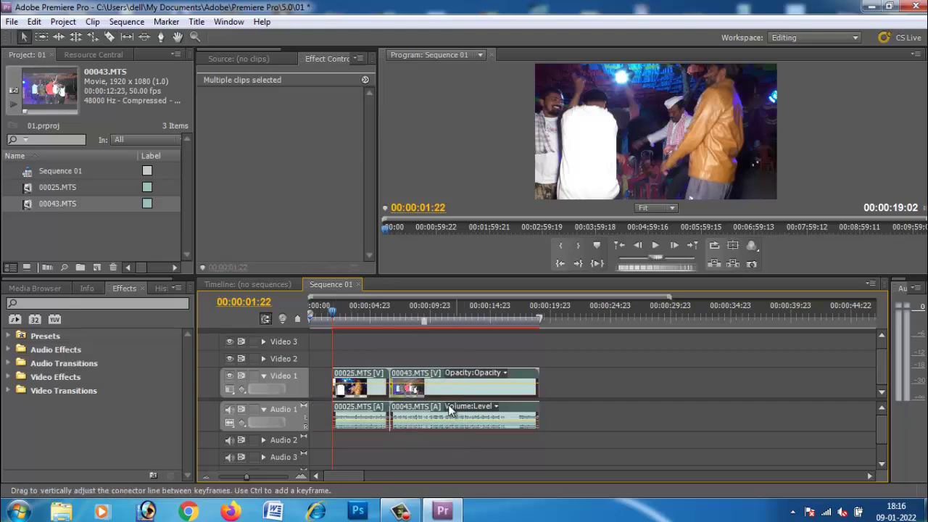
{"action": "left_click", "coordinate": [447, 375]}
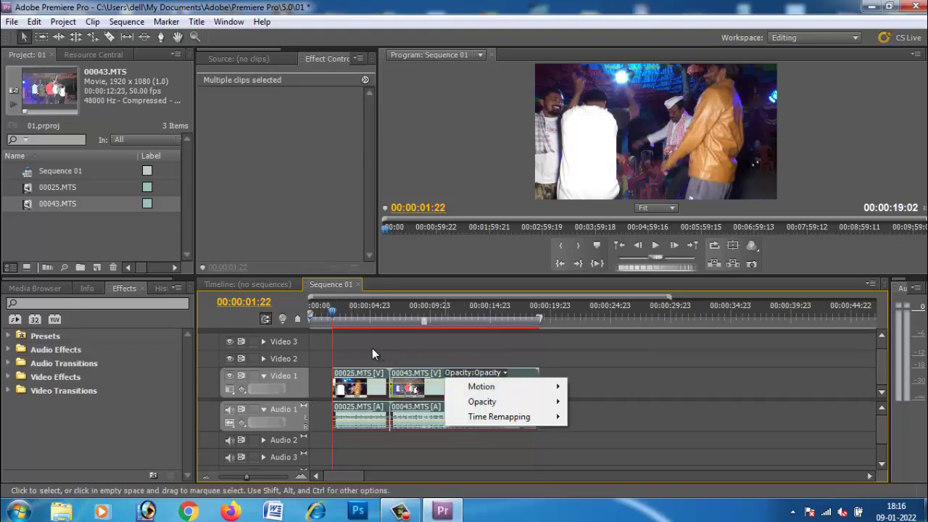
{"action": "key", "text": "Escape"}
{"action": "left_click_drag", "start_coordinate": [377, 384], "coordinate": [355, 384]}
{"action": "key", "text": "Home"}
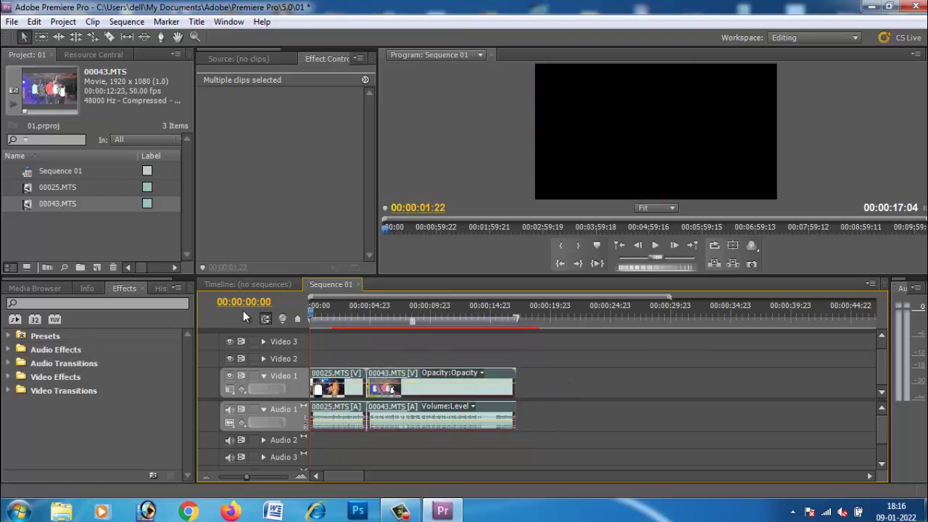
{"action": "key", "text": "space"}
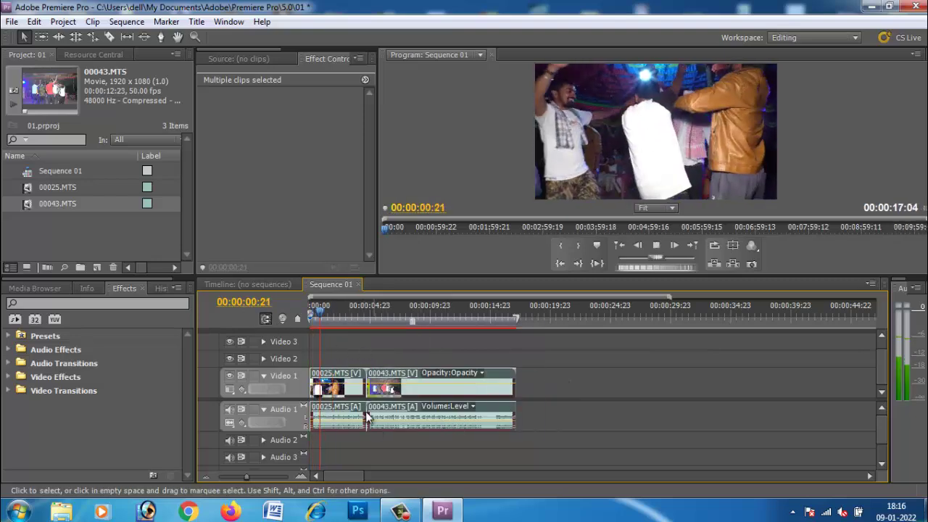
{"action": "key", "text": "space"}
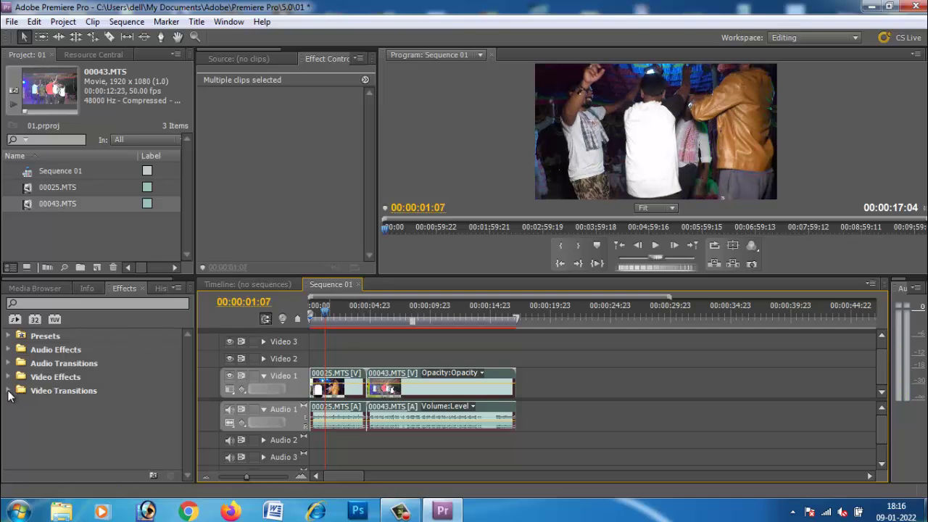
- Apply the Displace transition from the Special Effect video transitions at the cut between 00025.MTS and 00043.MTS, accepting repeated frames
{"action": "left_click", "coordinate": [9, 392]}
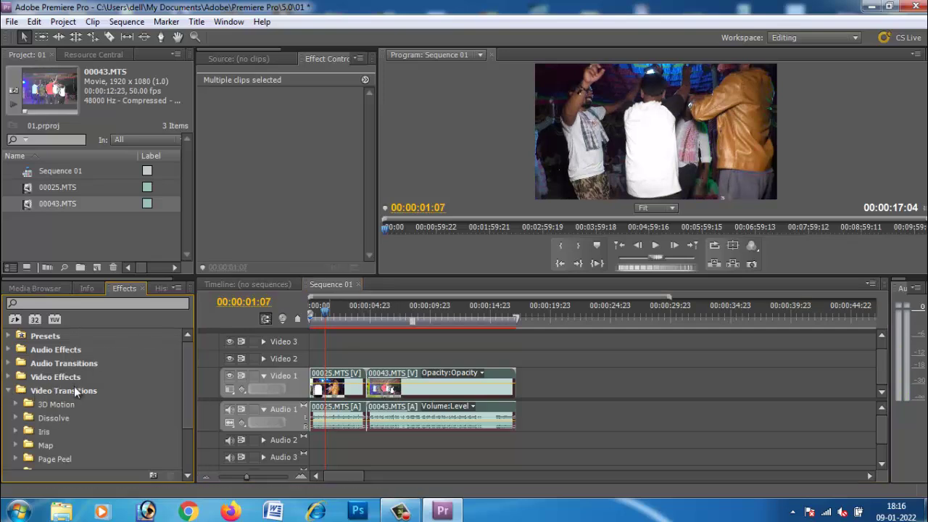
{"action": "scroll", "coordinate": [75, 406], "scroll_direction": "down", "scroll_amount": 2}
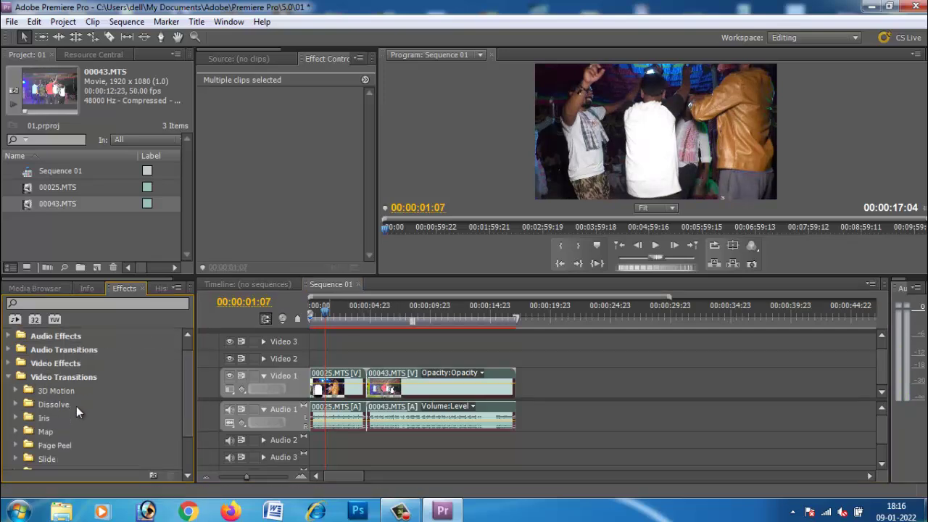
{"action": "left_click", "coordinate": [16, 445]}
{"action": "scroll", "coordinate": [18, 435], "scroll_direction": "down", "scroll_amount": 2}
{"action": "left_click", "coordinate": [15, 418]}
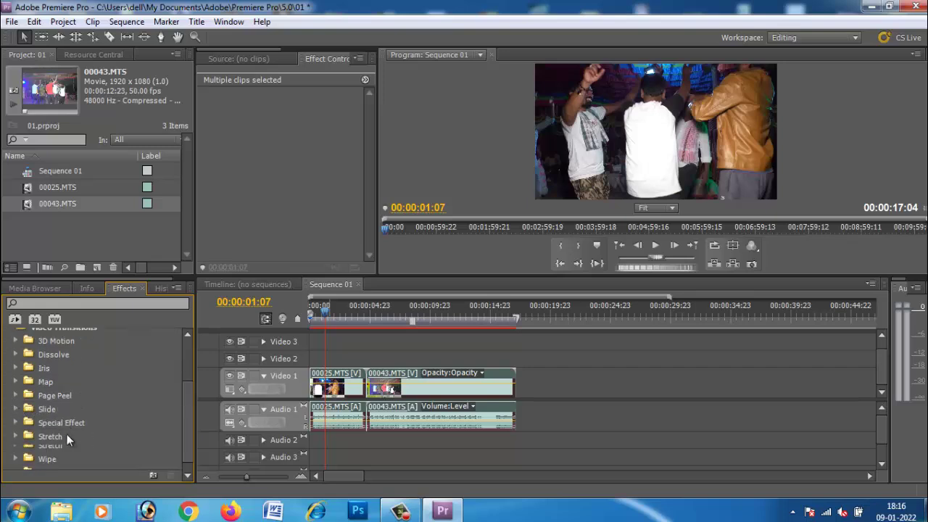
{"action": "left_click", "coordinate": [24, 431]}
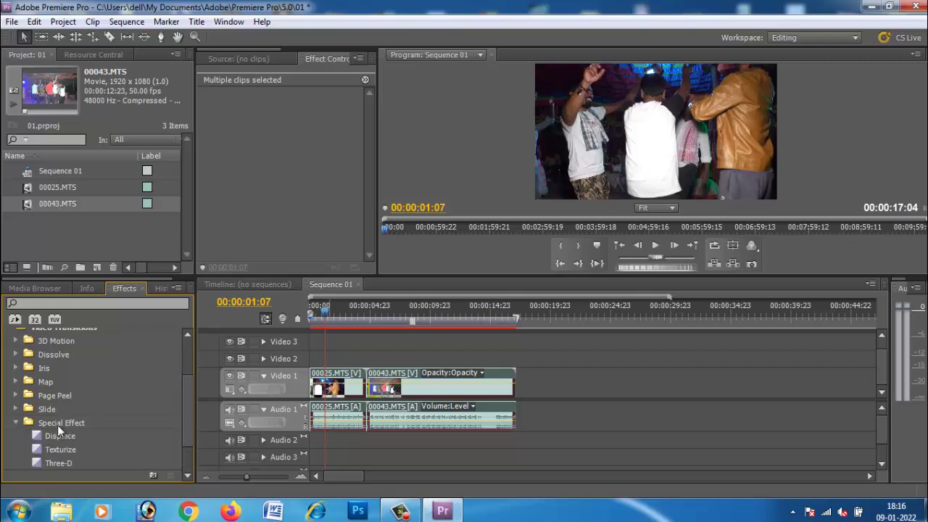
{"action": "scroll", "coordinate": [75, 431], "scroll_direction": "down", "scroll_amount": 2}
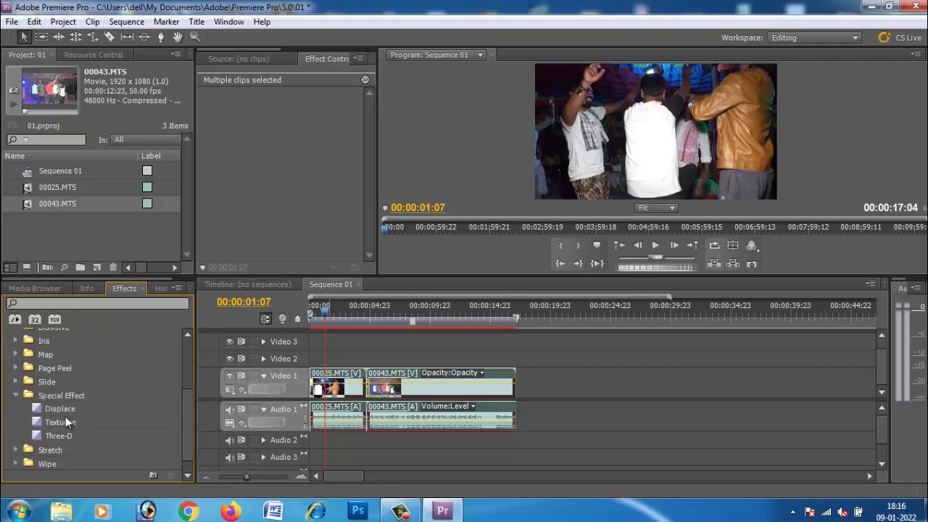
{"action": "mouse_move", "coordinate": [54, 410]}
{"action": "left_mouse_down"}
{"action": "mouse_move", "coordinate": [341, 404]}
{"action": "mouse_move", "coordinate": [363, 384]}
{"action": "left_mouse_up"}
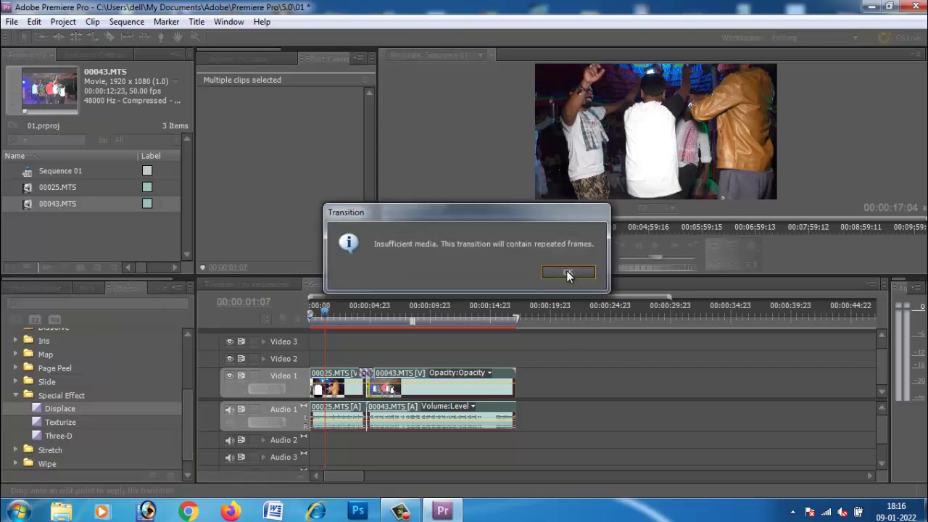
{"action": "left_click", "coordinate": [566, 271]}
- Preview the Displace transition by playing the sequence from just before the cut into 00043.MTS
{"action": "left_click_drag", "start_coordinate": [325, 311], "coordinate": [357, 313]}
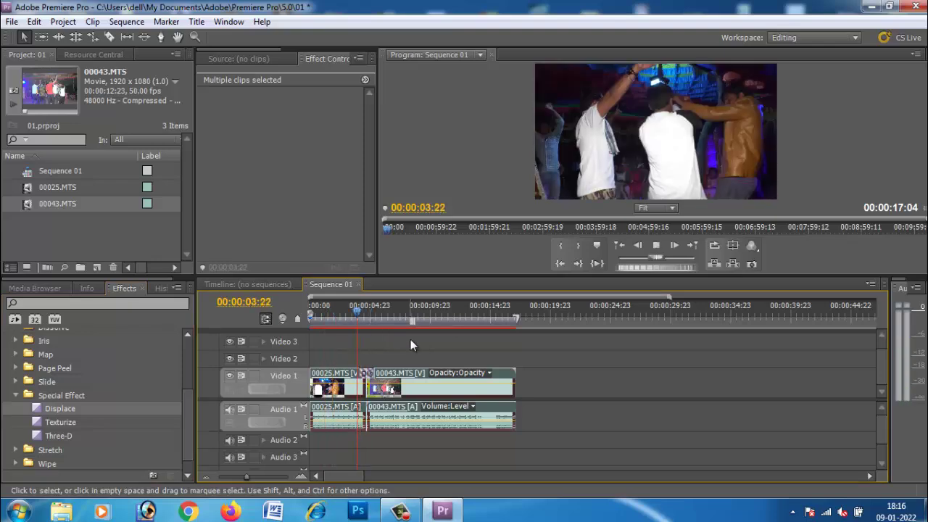
{"action": "key", "text": "space"}
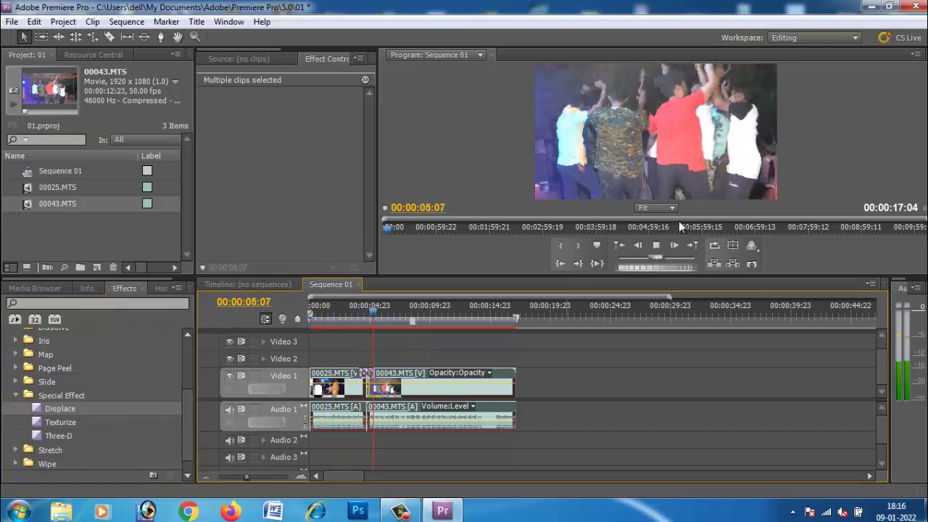
{"action": "key", "text": "space"}
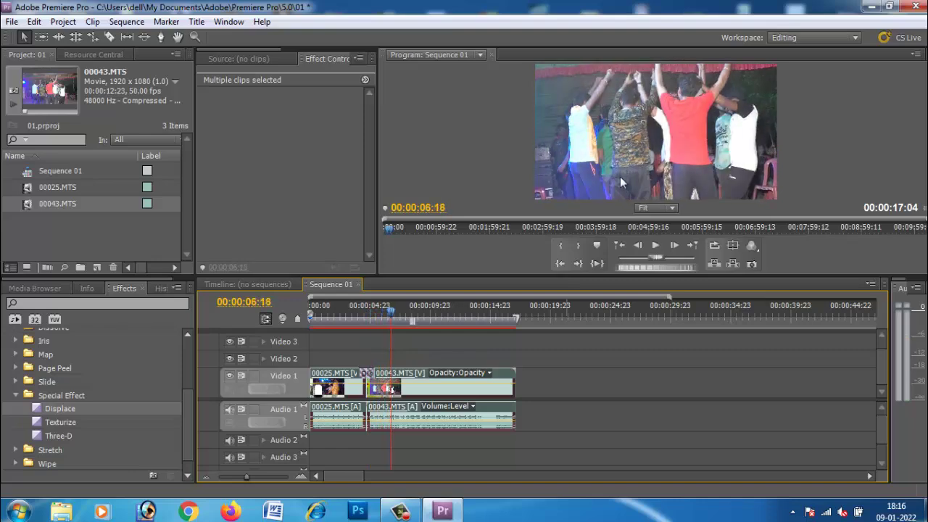
- Remove the Displace transition and apply the 3D Motion Spin transition at the cut between 00025.MTS and 00043.MTS
{"action": "left_click_drag", "start_coordinate": [389, 331], "coordinate": [310, 331]}
{"action": "left_click", "coordinate": [17, 396]}
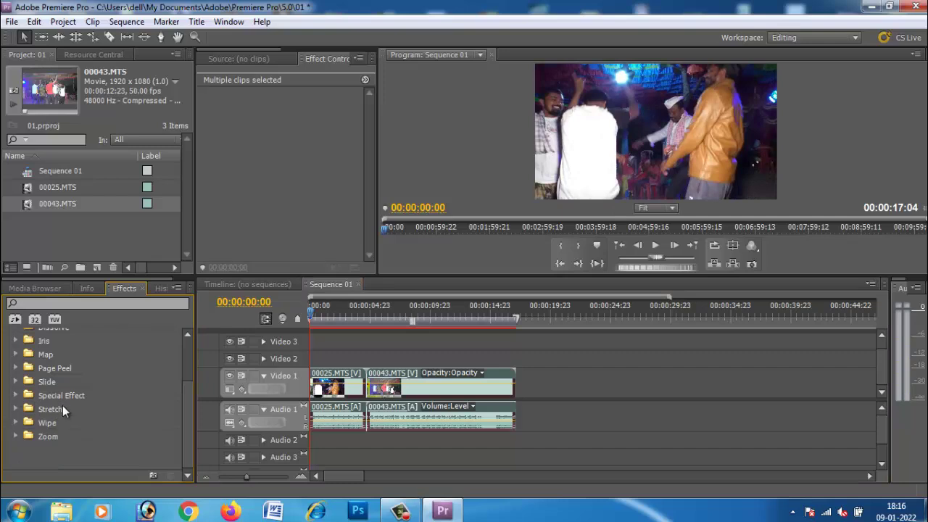
{"action": "scroll", "coordinate": [69, 416], "scroll_direction": "up", "scroll_amount": 2}
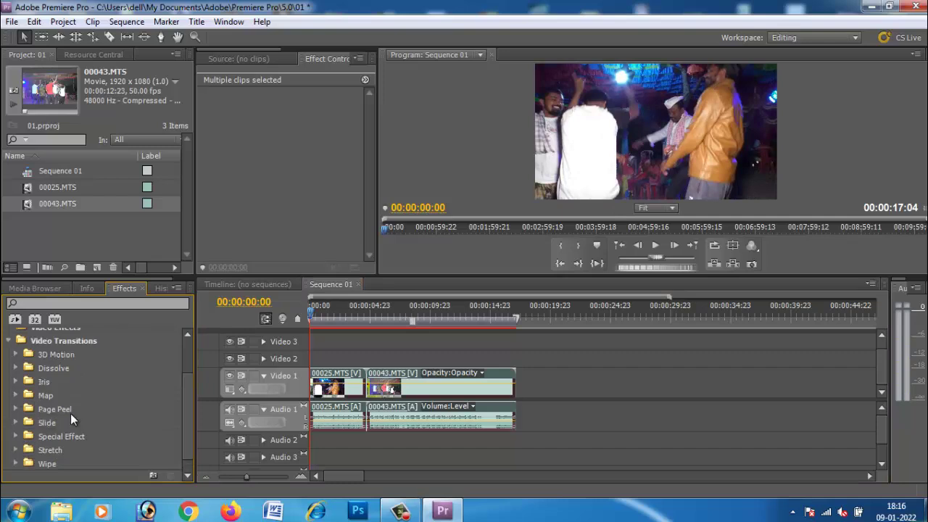
{"action": "left_click", "coordinate": [16, 354]}
{"action": "scroll", "coordinate": [55, 435], "scroll_direction": "down", "scroll_amount": 1}
{"action": "left_click_drag", "start_coordinate": [59, 424], "coordinate": [366, 389]}
{"action": "left_click", "coordinate": [567, 271]}
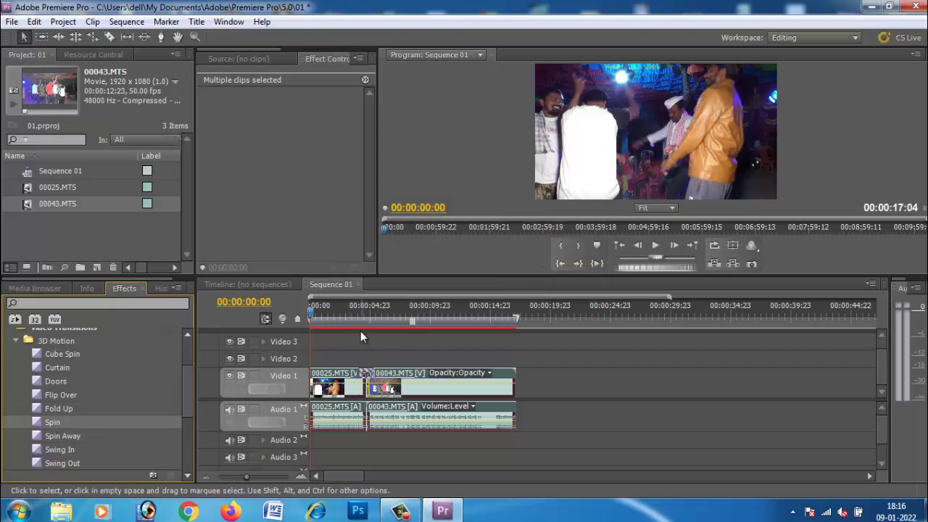
- Preview the Spin transition by playing from just before the cut, and move the playhead back into 00025.MTS
{"action": "left_click", "coordinate": [360, 320]}
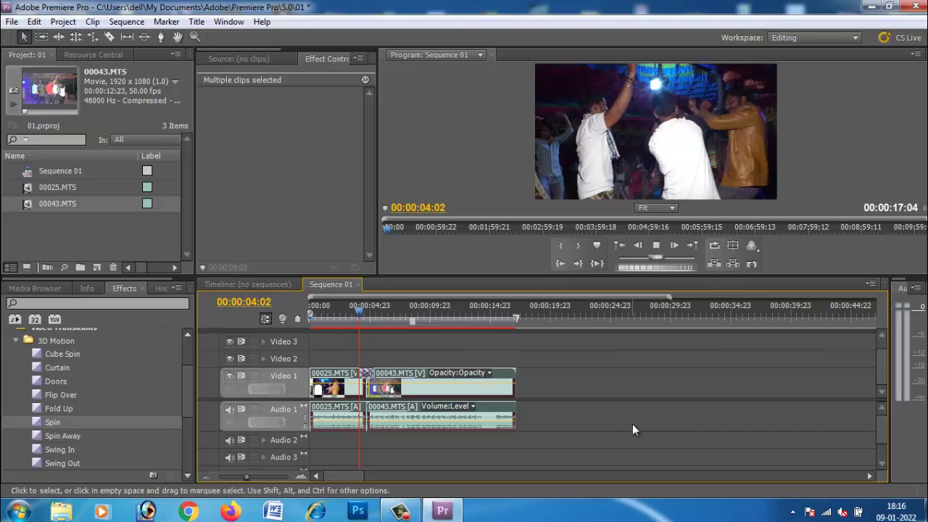
{"action": "key", "text": "space"}
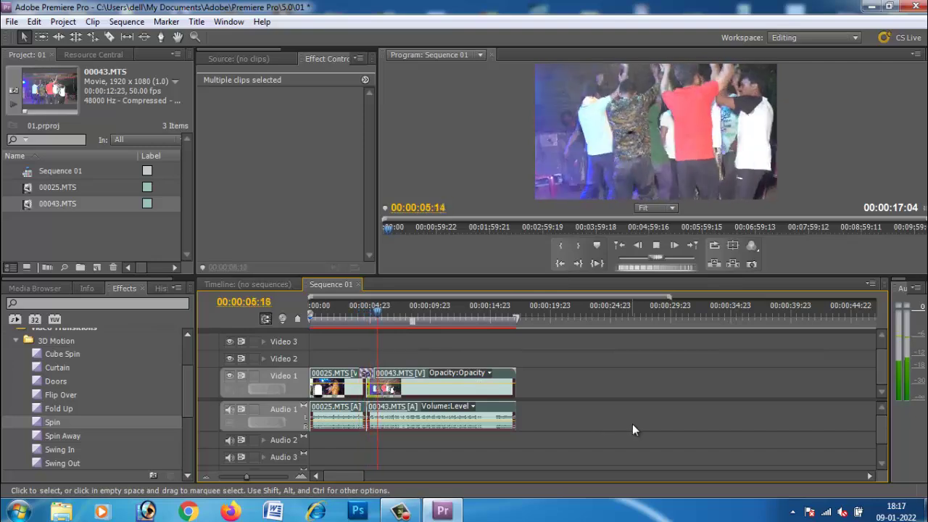
{"action": "left_click_drag", "start_coordinate": [393, 323], "coordinate": [348, 324]}
- Split 00025.MTS into five pieces with the Razor tool, making the first cut at the playhead at 00:00:00:16
{"action": "scroll", "coordinate": [381, 369], "scroll_direction": "up", "scroll_amount": 3}
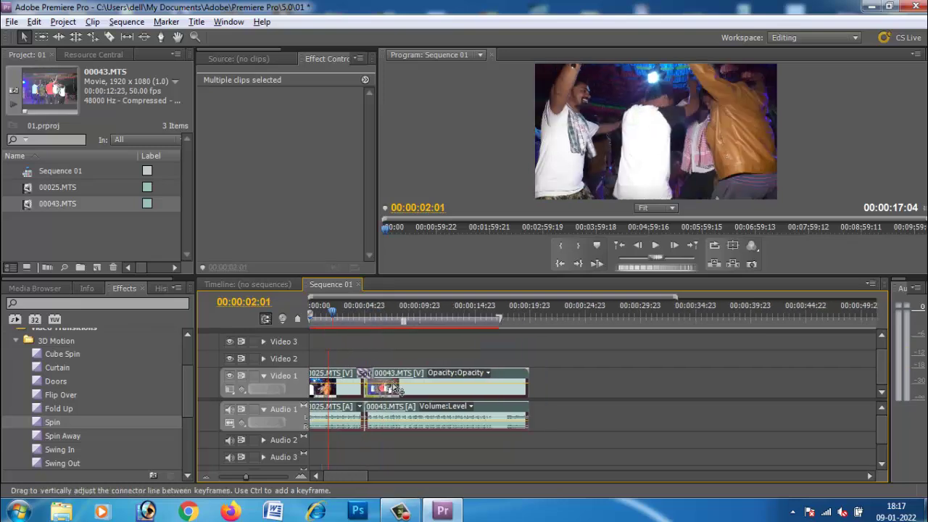
{"action": "left_click_drag", "start_coordinate": [249, 477], "coordinate": [258, 477]}
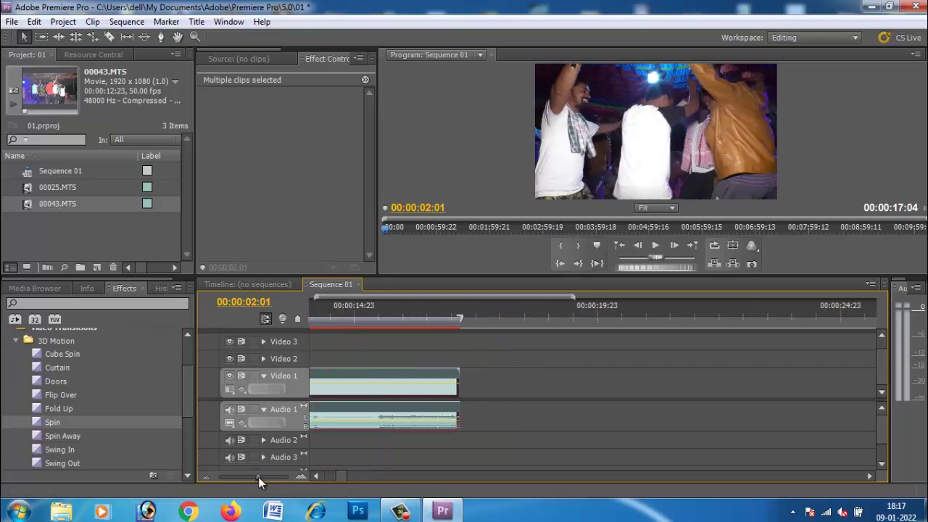
{"action": "left_click_drag", "start_coordinate": [333, 477], "coordinate": [312, 474]}
{"action": "left_click_drag", "start_coordinate": [400, 311], "coordinate": [340, 313]}
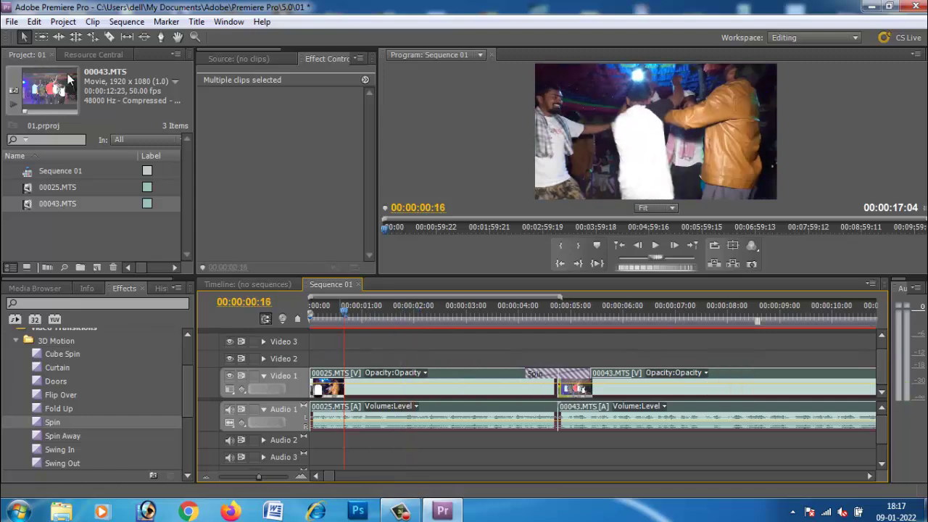
{"action": "left_click", "coordinate": [109, 37]}
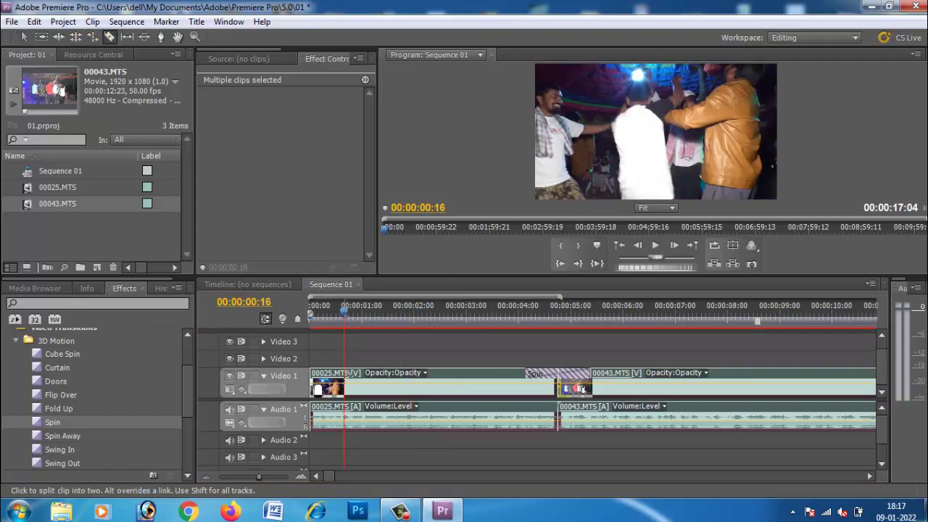
{"action": "left_click", "coordinate": [347, 373]}
{"action": "left_click", "coordinate": [397, 374]}
{"action": "left_click", "coordinate": [458, 373]}
{"action": "left_click", "coordinate": [508, 373]}
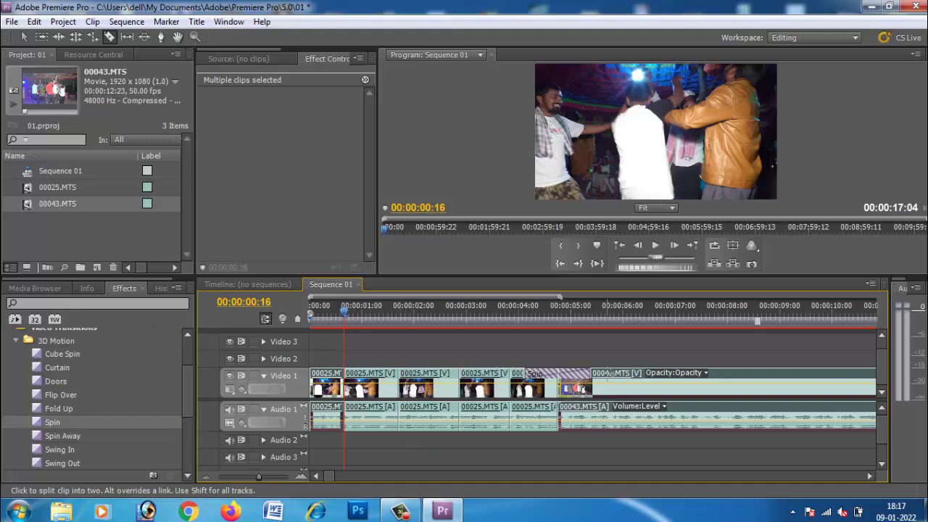
- Split 00043.MTS into roughly one-second pieces with the Razor tool, from about 00:00:06 to about 00:00:16
{"action": "left_click", "coordinate": [614, 373]}
{"action": "left_click", "coordinate": [673, 374]}
{"action": "left_click", "coordinate": [741, 373]}
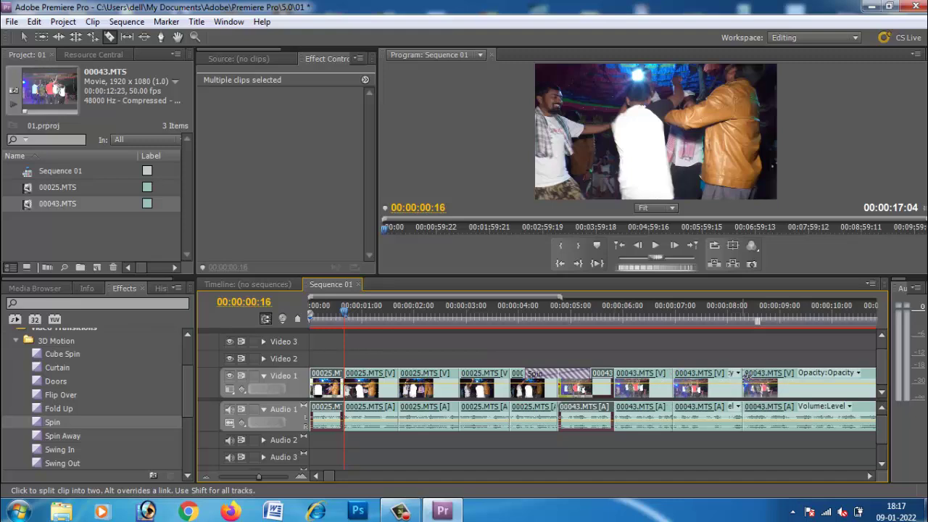
{"action": "scroll", "coordinate": [333, 477], "scroll_direction": "down", "scroll_amount": 5}
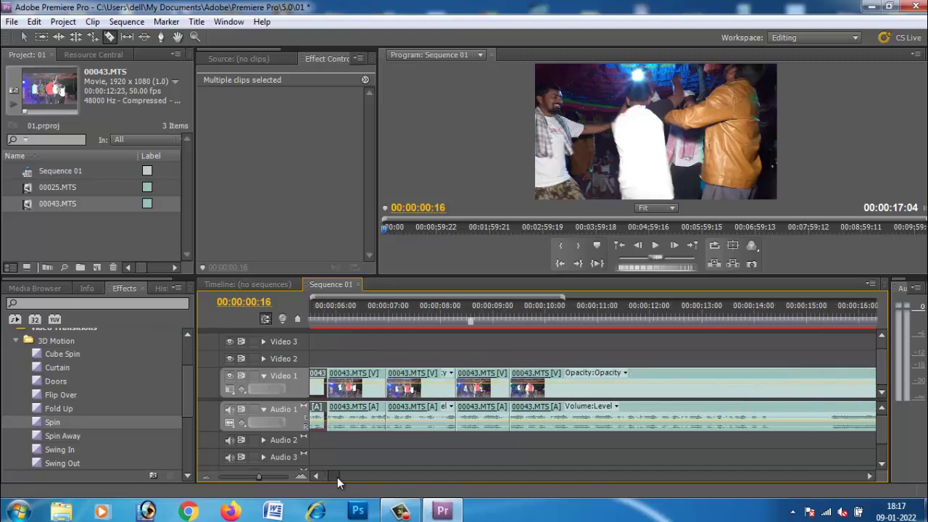
{"action": "scroll", "coordinate": [337, 476], "scroll_direction": "down", "scroll_amount": 5}
{"action": "scroll", "coordinate": [339, 477], "scroll_direction": "up", "scroll_amount": 4}
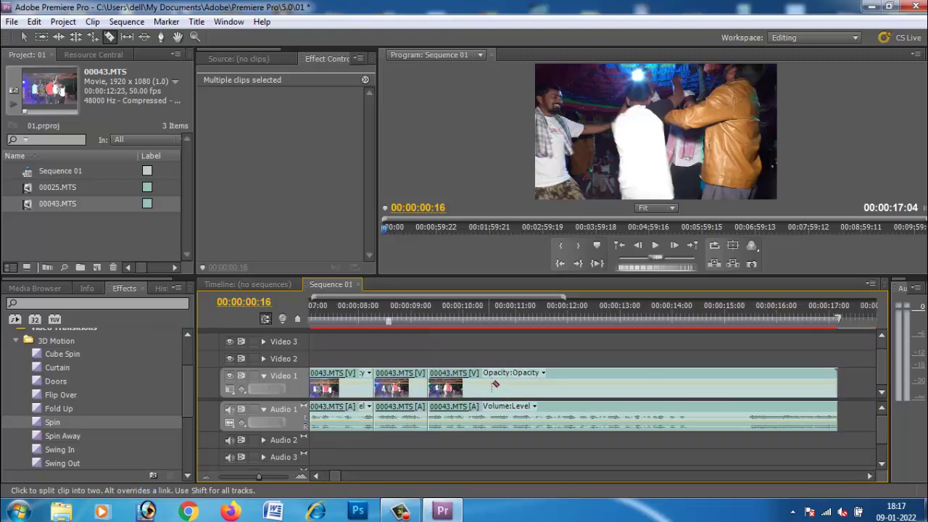
{"action": "left_click", "coordinate": [551, 373]}
{"action": "left_click", "coordinate": [626, 373]}
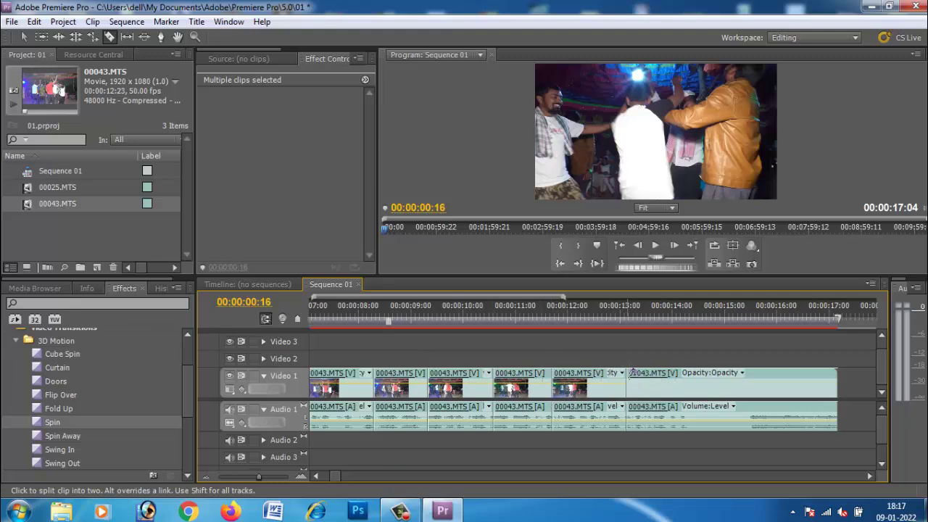
{"action": "left_click", "coordinate": [687, 373]}
{"action": "left_click", "coordinate": [745, 373]}
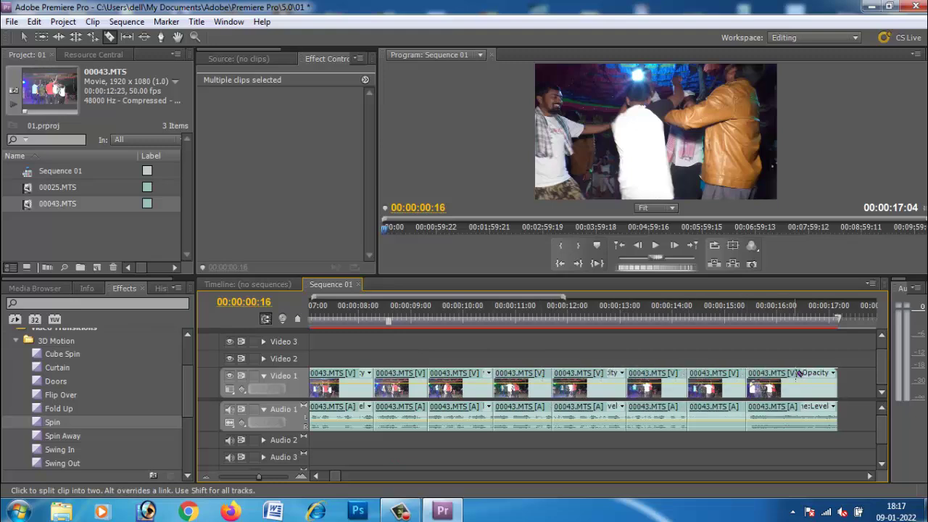
{"action": "left_click", "coordinate": [798, 374]}
- Apply the 3D Motion Cube Spin transition to the start of the first 00025.MTS piece
{"action": "scroll", "coordinate": [328, 477], "scroll_direction": "up", "scroll_amount": 5}
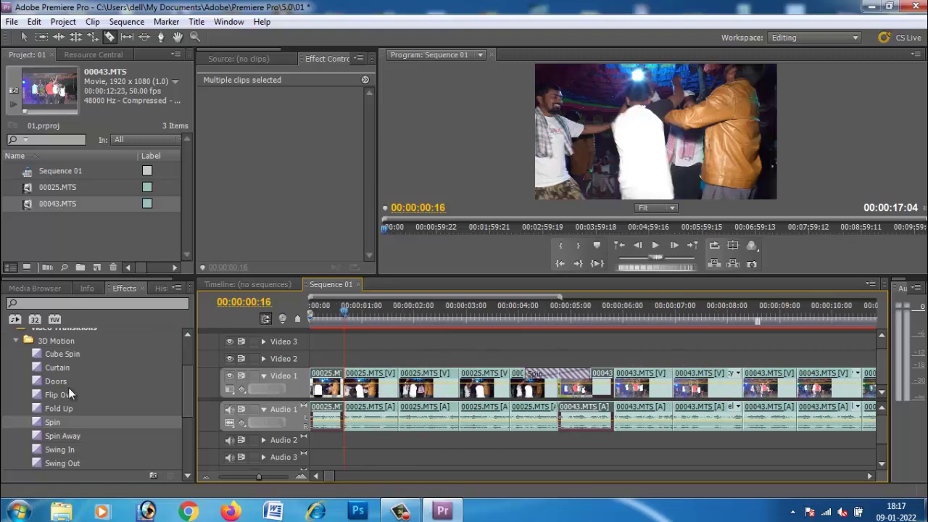
{"action": "scroll", "coordinate": [64, 387], "scroll_direction": "up", "scroll_amount": 1}
{"action": "left_click_drag", "start_coordinate": [61, 381], "coordinate": [328, 388]}
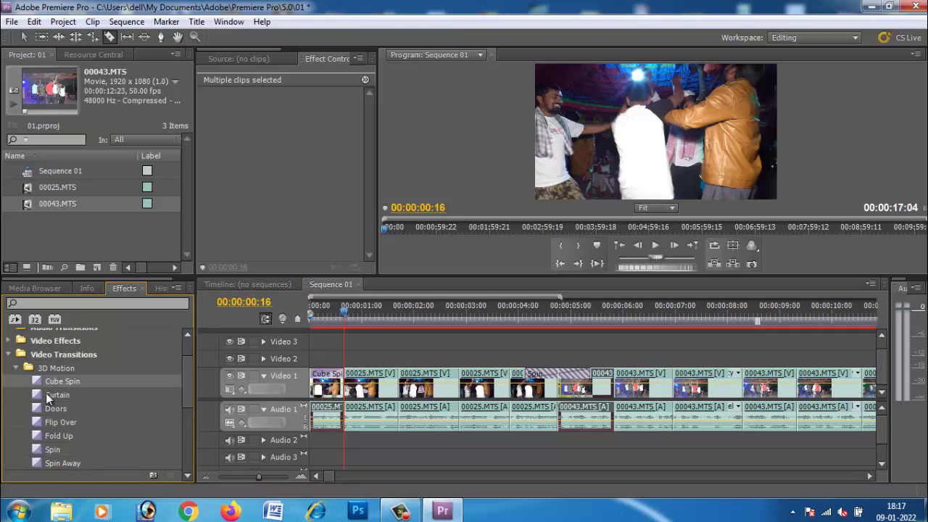
{"action": "left_click_drag", "start_coordinate": [45, 392], "coordinate": [123, 394]}
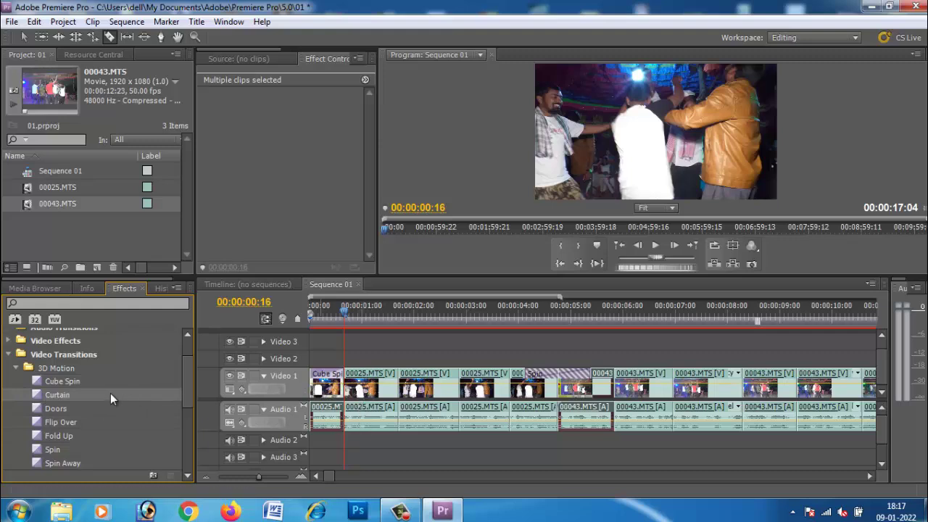
{"action": "left_click_drag", "start_coordinate": [56, 409], "coordinate": [341, 414]}
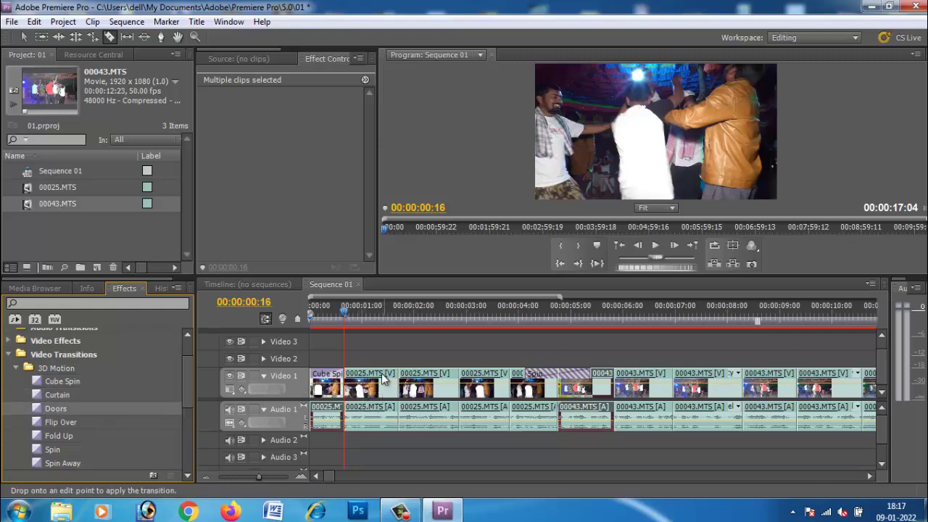
{"action": "left_click_drag", "start_coordinate": [358, 375], "coordinate": [86, 392]}
{"action": "left_click_drag", "start_coordinate": [56, 421], "coordinate": [319, 421]}
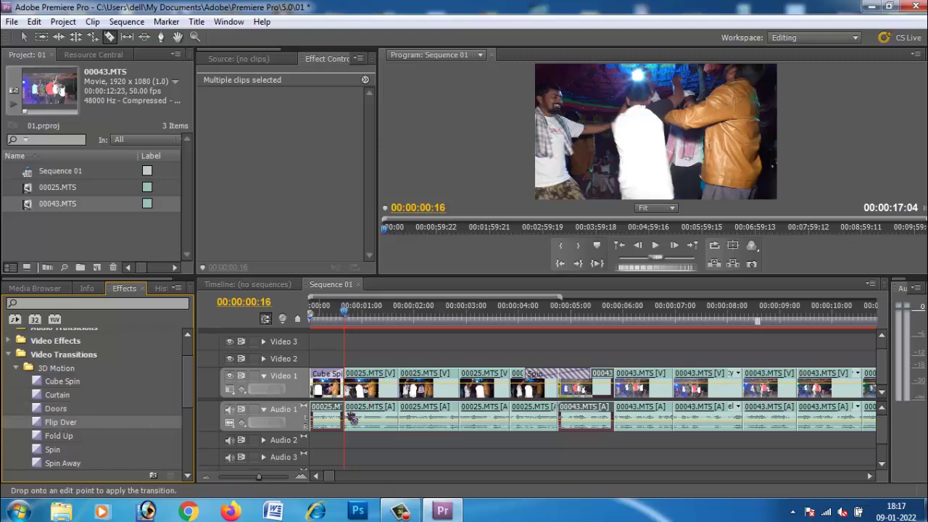
{"action": "left_click_drag", "start_coordinate": [440, 362], "coordinate": [433, 368]}
{"action": "left_click", "coordinate": [428, 376]}
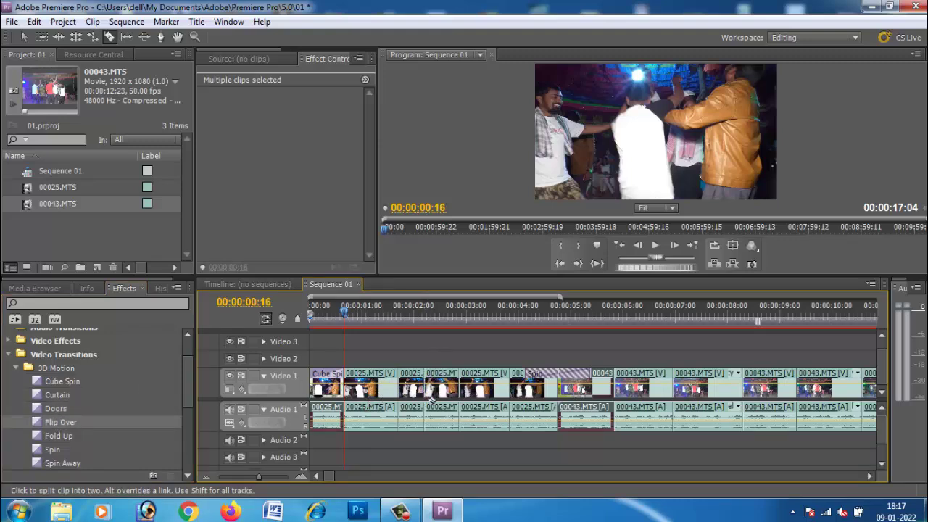
{"action": "key", "text": "ctrl+z"}
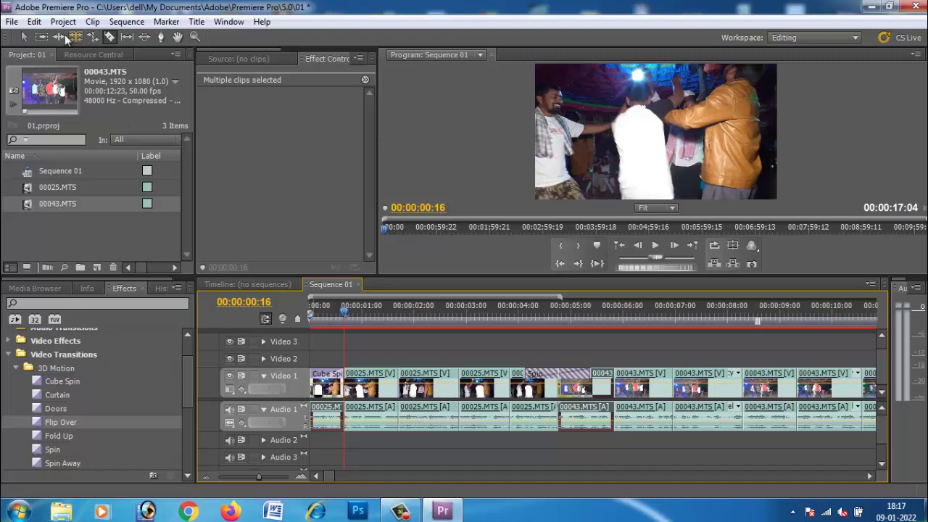
- Switch to the Selection tool and apply Doors, Fold Up and Flip Over to the second, third and fourth 00025.MTS pieces respectively
{"action": "left_click", "coordinate": [24, 37]}
{"action": "left_click_drag", "start_coordinate": [54, 395], "coordinate": [164, 404]}
{"action": "left_click_drag", "start_coordinate": [56, 408], "coordinate": [392, 386]}
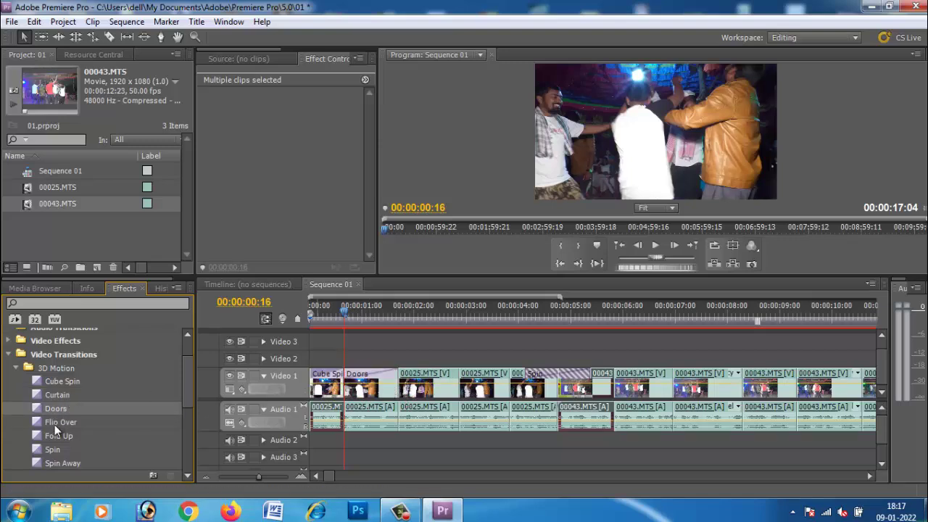
{"action": "left_click_drag", "start_coordinate": [60, 422], "coordinate": [393, 407]}
{"action": "left_click_drag", "start_coordinate": [435, 374], "coordinate": [256, 397]}
{"action": "left_click_drag", "start_coordinate": [192, 424], "coordinate": [505, 388]}
{"action": "left_click_drag", "start_coordinate": [70, 436], "coordinate": [445, 392]}
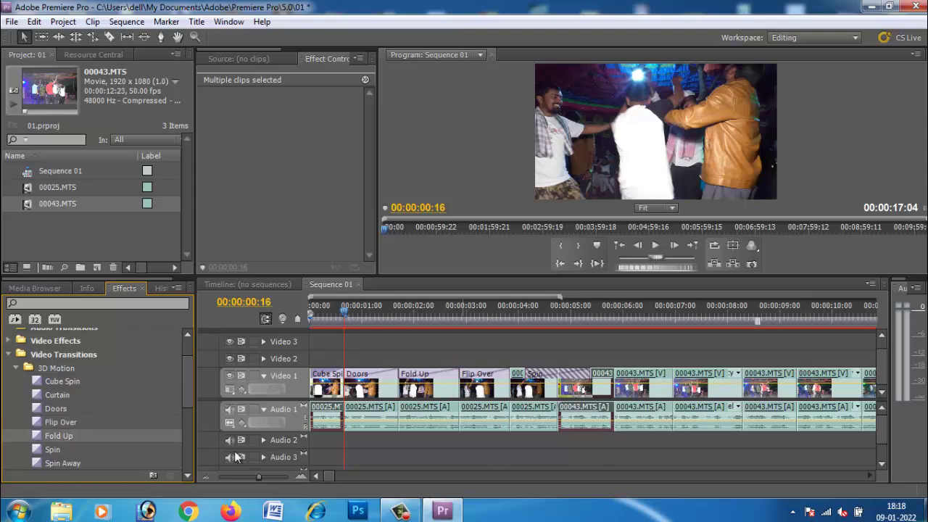
- Apply Spin at the first cut within 00043.MTS, Spin Away at its second piece's end, and Swing In and Swing Out on its third and fourth pieces
{"action": "left_click_drag", "start_coordinate": [56, 451], "coordinate": [611, 391]}
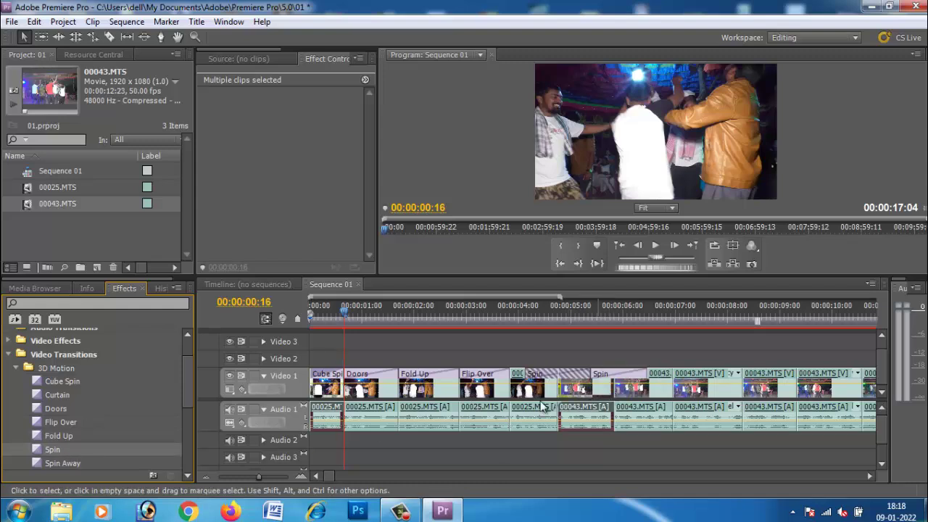
{"action": "left_click_drag", "start_coordinate": [62, 462], "coordinate": [660, 392]}
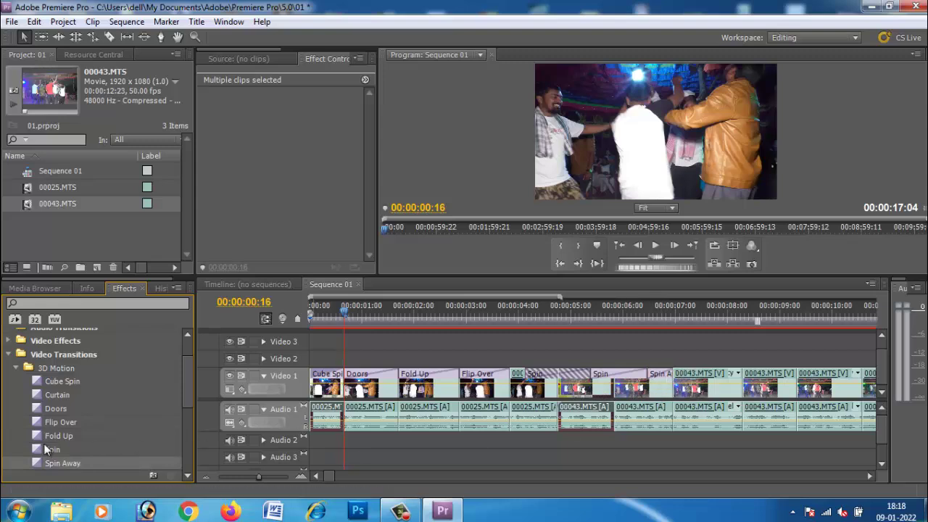
{"action": "scroll", "coordinate": [85, 427], "scroll_direction": "down", "scroll_amount": 3}
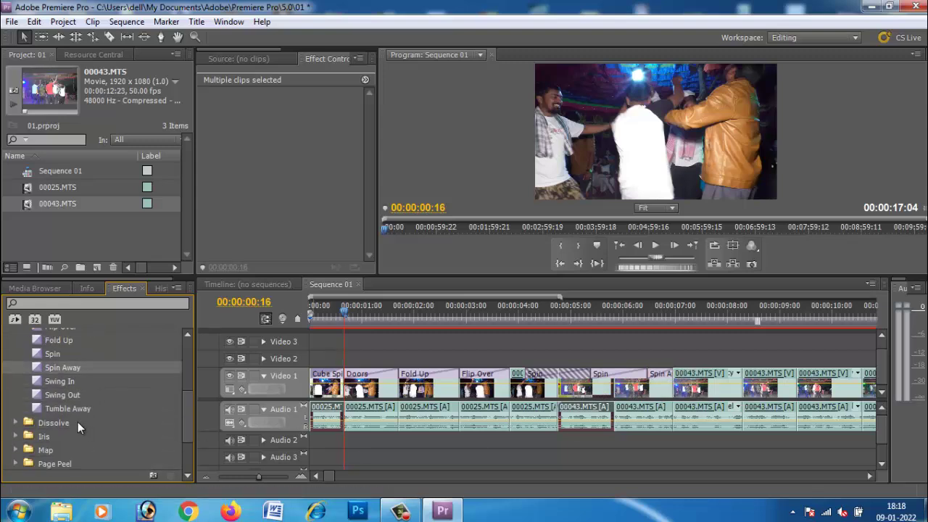
{"action": "left_click_drag", "start_coordinate": [56, 380], "coordinate": [717, 382]}
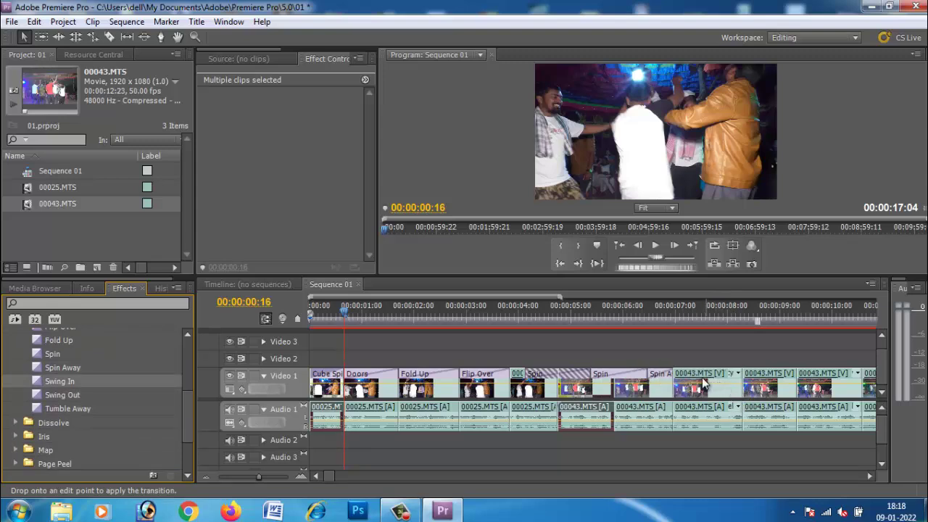
{"action": "left_click_drag", "start_coordinate": [728, 389], "coordinate": [731, 395]}
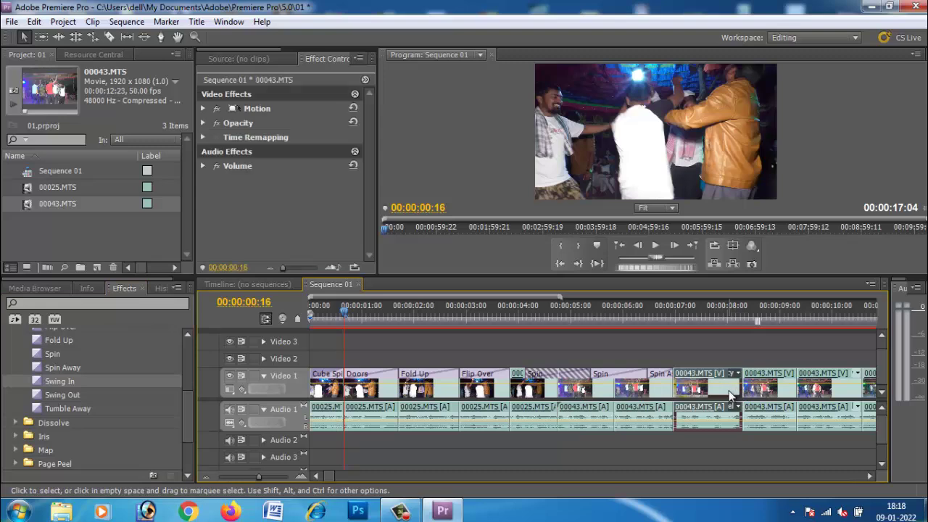
{"action": "left_click_drag", "start_coordinate": [55, 381], "coordinate": [734, 400]}
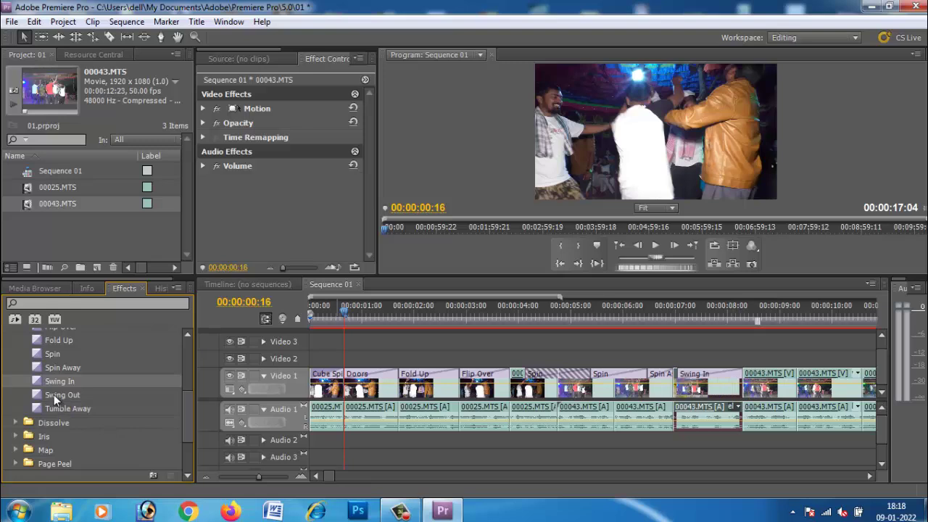
{"action": "left_click_drag", "start_coordinate": [55, 397], "coordinate": [757, 391]}
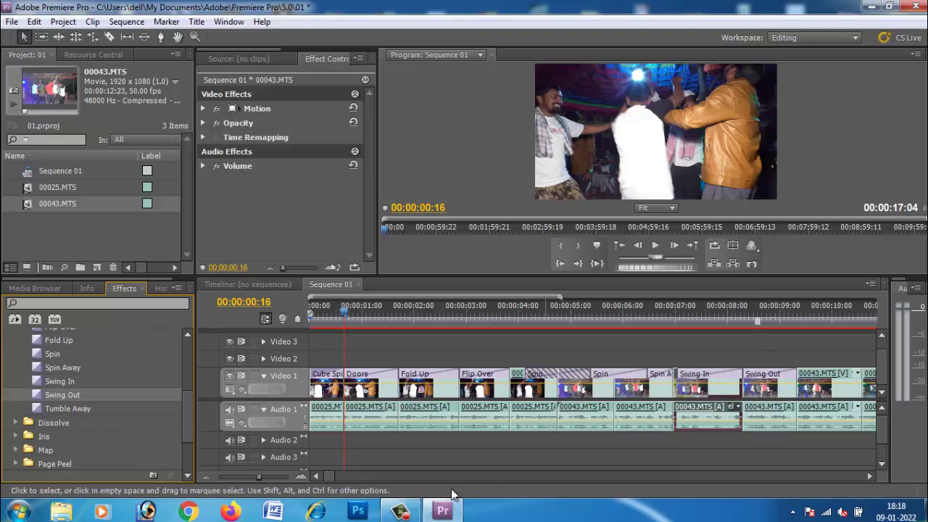
- Apply the Tumble Away transition to the start of the fifth 00043.MTS piece, directly after the Swing Out piece
{"action": "scroll", "coordinate": [327, 478], "scroll_direction": "down", "scroll_amount": 1}
{"action": "scroll", "coordinate": [329, 477], "scroll_direction": "down", "scroll_amount": 7}
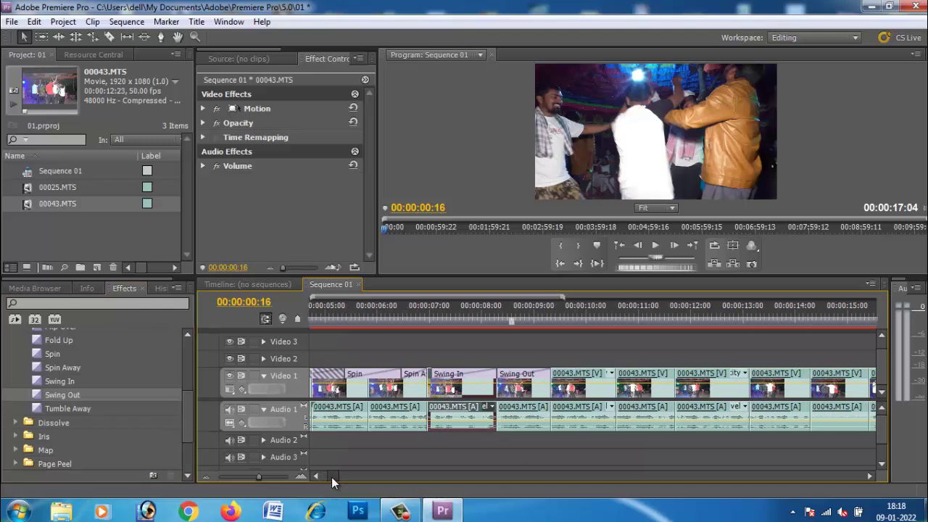
{"action": "left_click_drag", "start_coordinate": [44, 410], "coordinate": [512, 371]}
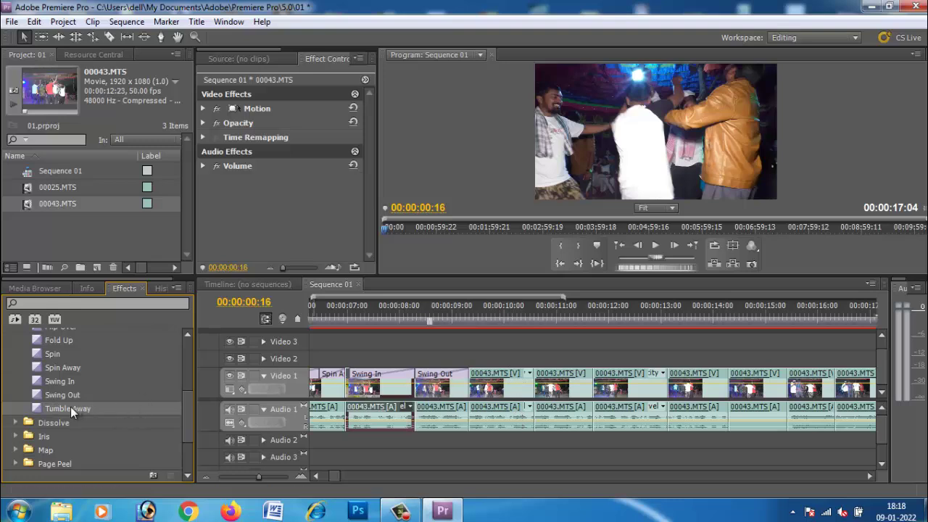
{"action": "left_click_drag", "start_coordinate": [83, 410], "coordinate": [529, 375]}
{"action": "left_click_drag", "start_coordinate": [207, 413], "coordinate": [523, 391]}
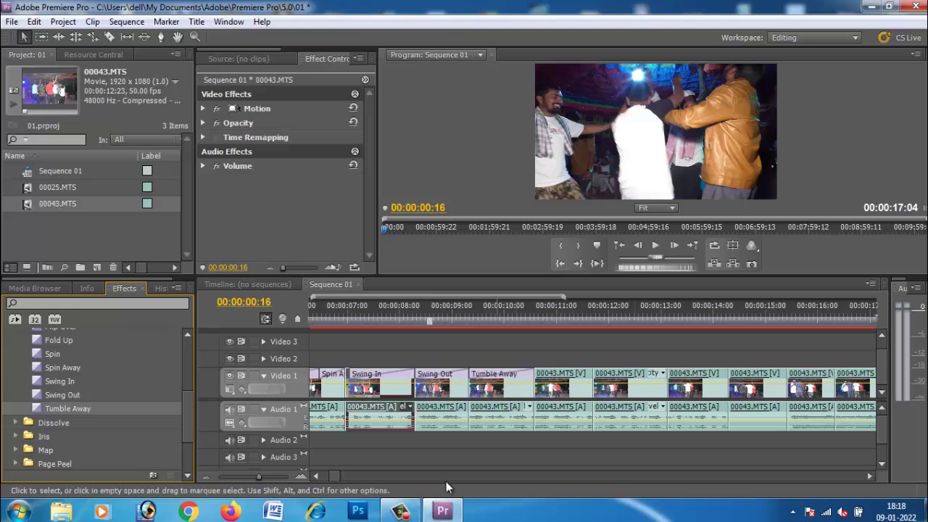
- Preview the sequence from 00:00:00:00 in an enlarged Program monitor, and shrink the monitor again after playback
{"action": "scroll", "coordinate": [338, 476], "scroll_direction": "left", "scroll_amount": 5}
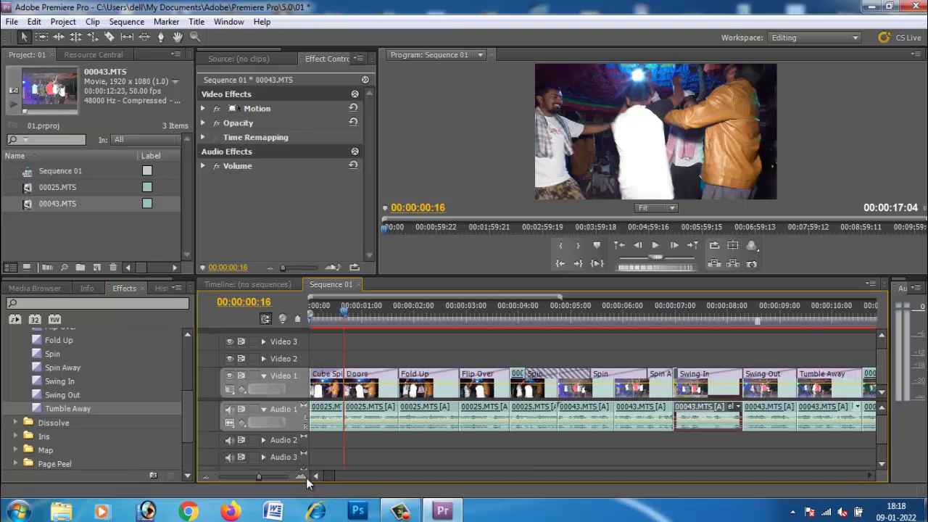
{"action": "left_click_drag", "start_coordinate": [343, 307], "coordinate": [280, 318]}
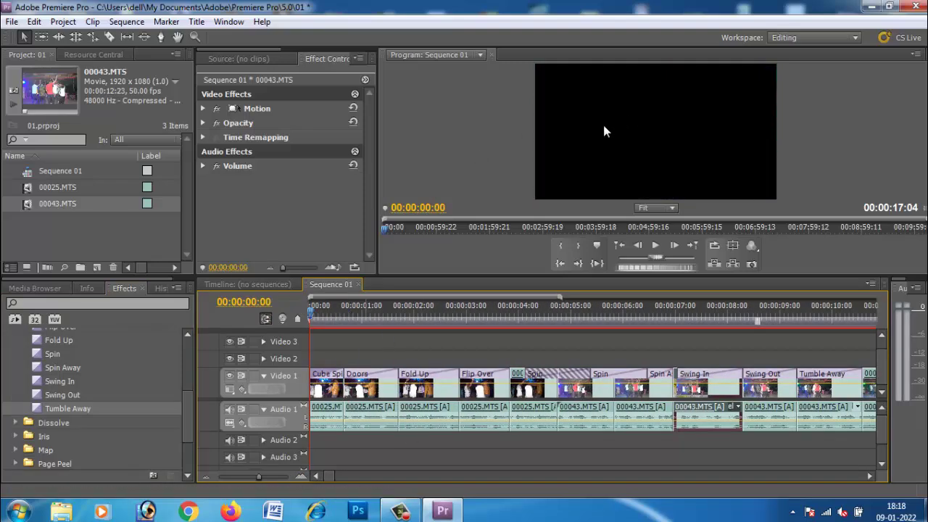
{"action": "left_click_drag", "start_coordinate": [522, 273], "coordinate": [524, 396]}
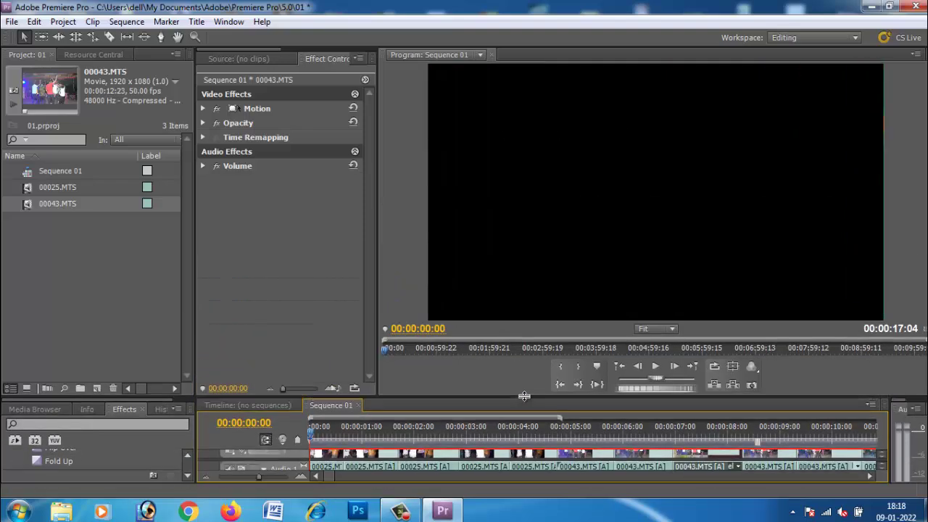
{"action": "left_click", "coordinate": [675, 389]}
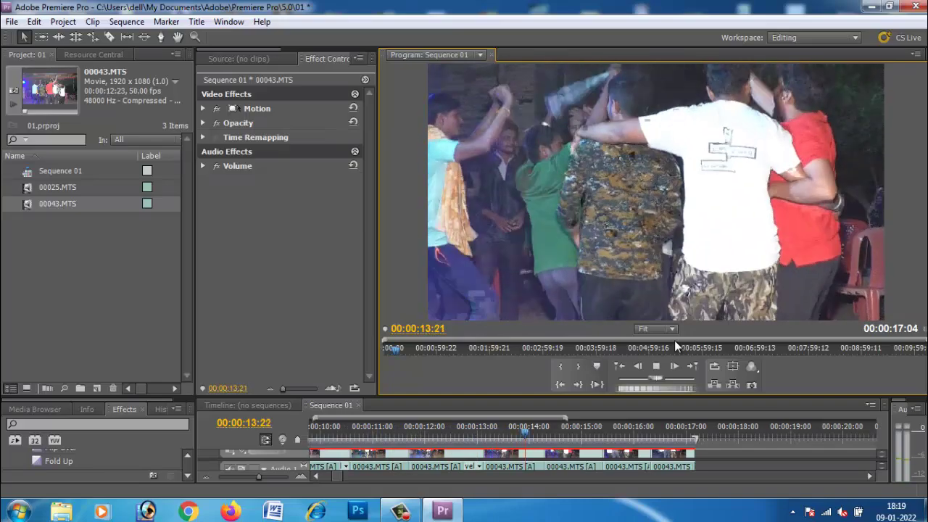
{"action": "left_click_drag", "start_coordinate": [574, 398], "coordinate": [629, 303]}
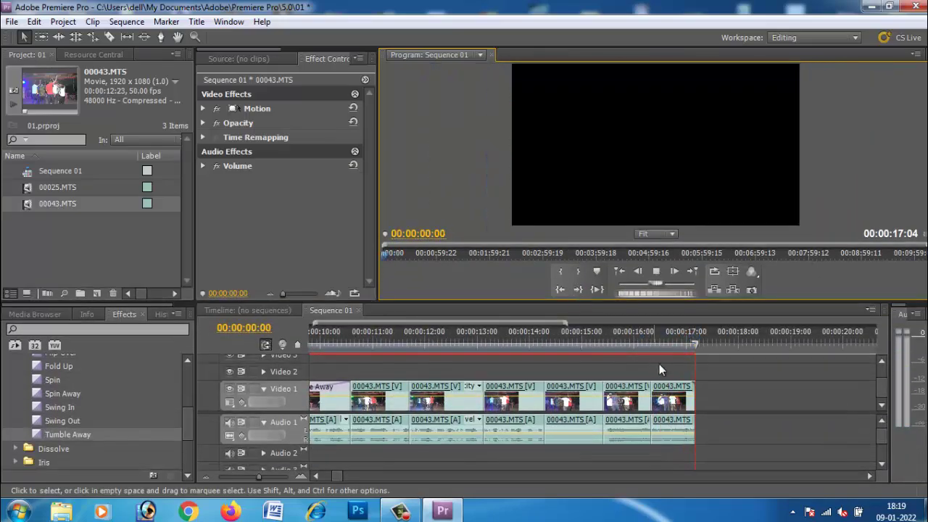
- Preview the Swing In and Swing Out transitions from about 00:00:07:10, and check playback briefly near 00:00:14:18
{"action": "key", "text": "space"}
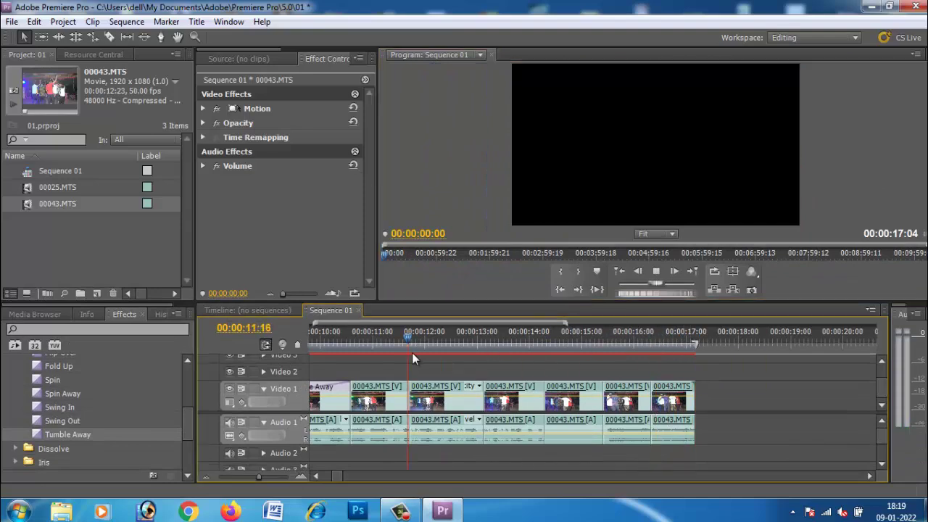
{"action": "mouse_move", "coordinate": [412, 353]}
{"action": "left_mouse_down"}
{"action": "mouse_move", "coordinate": [384, 355]}
{"action": "mouse_move", "coordinate": [380, 345]}
{"action": "mouse_move", "coordinate": [274, 354]}
{"action": "mouse_move", "coordinate": [402, 360]}
{"action": "left_mouse_up"}
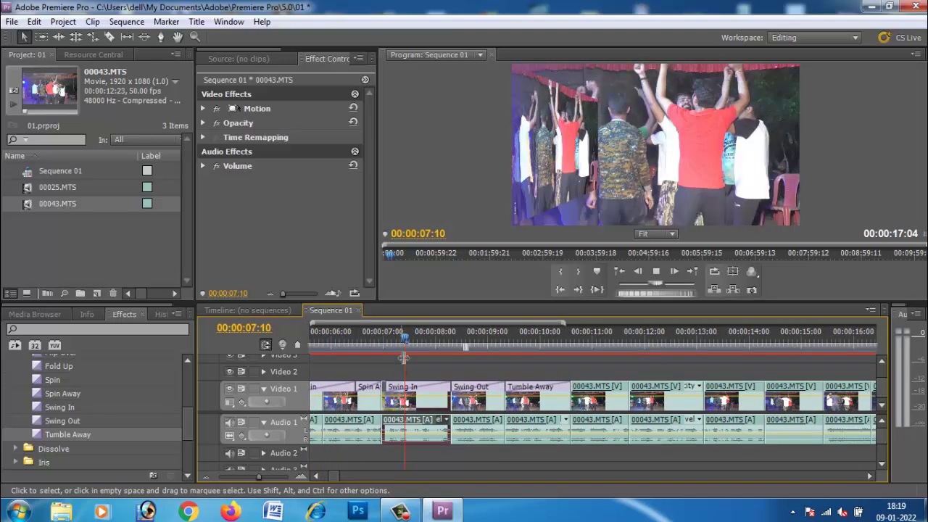
{"action": "key", "text": "space"}
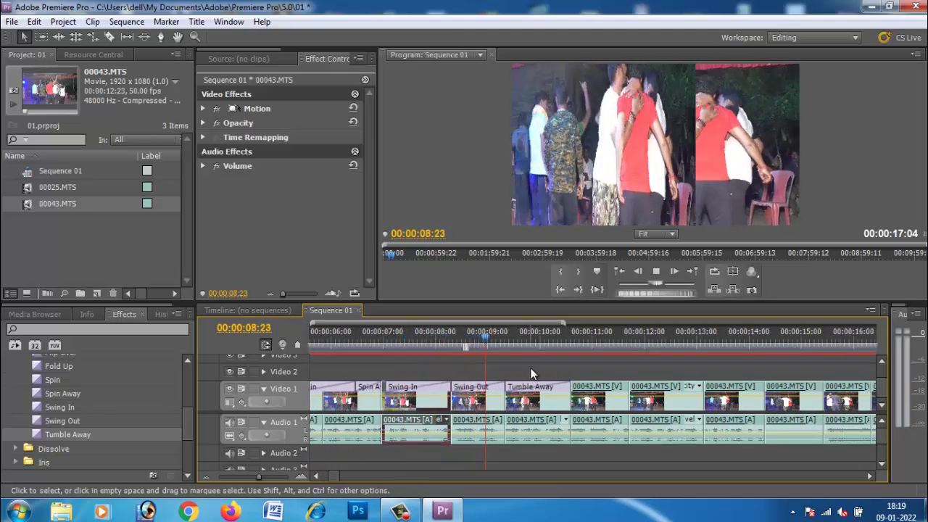
{"action": "key", "text": "space"}
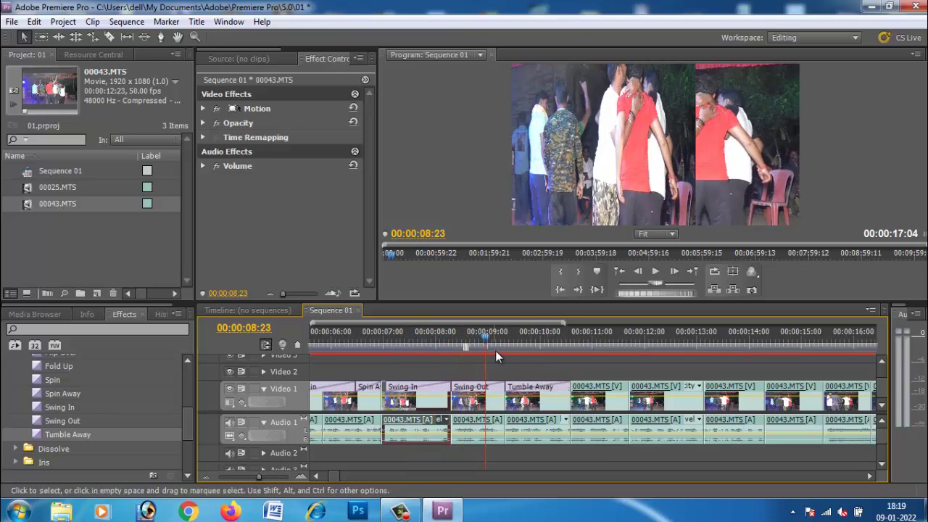
{"action": "left_click", "coordinate": [788, 355]}
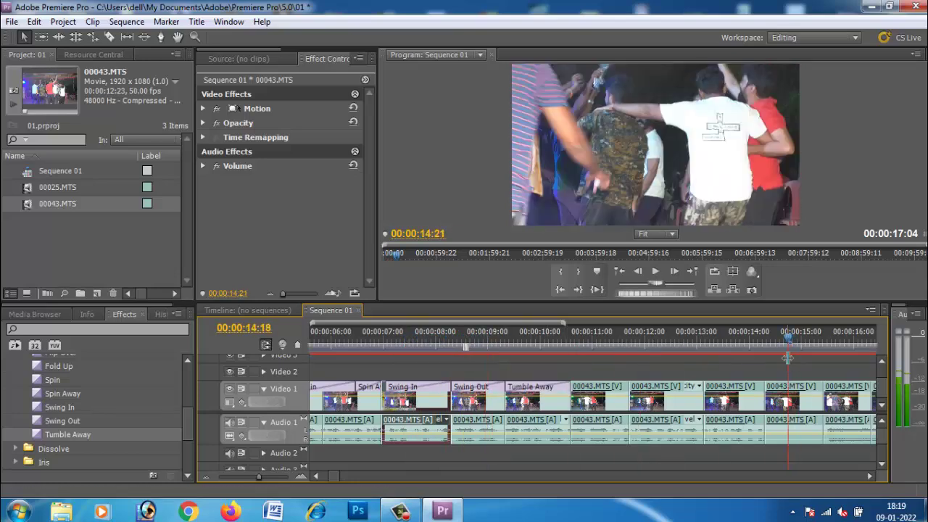
{"action": "key", "text": "space"}
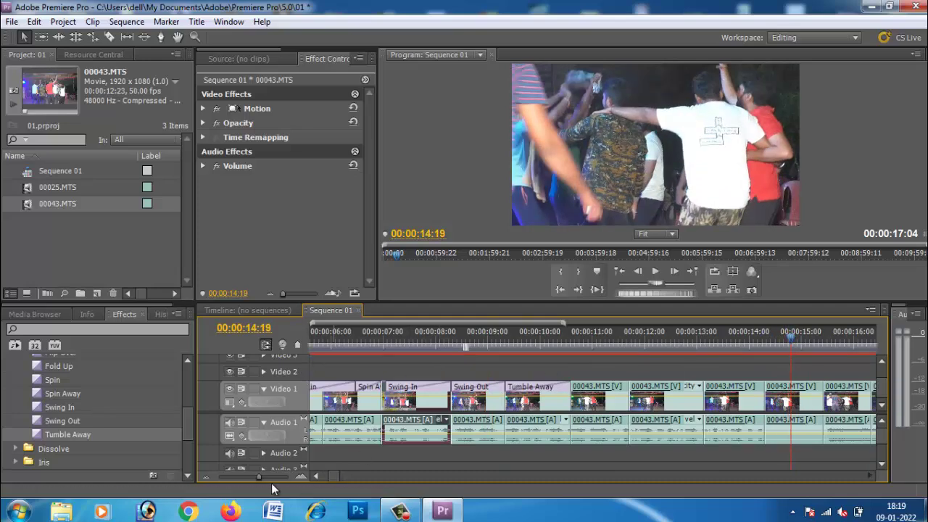
- Show the whole sequence in the timeline, preview its ending, and replay it from 00:00:10:15
{"action": "left_click_drag", "start_coordinate": [257, 477], "coordinate": [248, 479]}
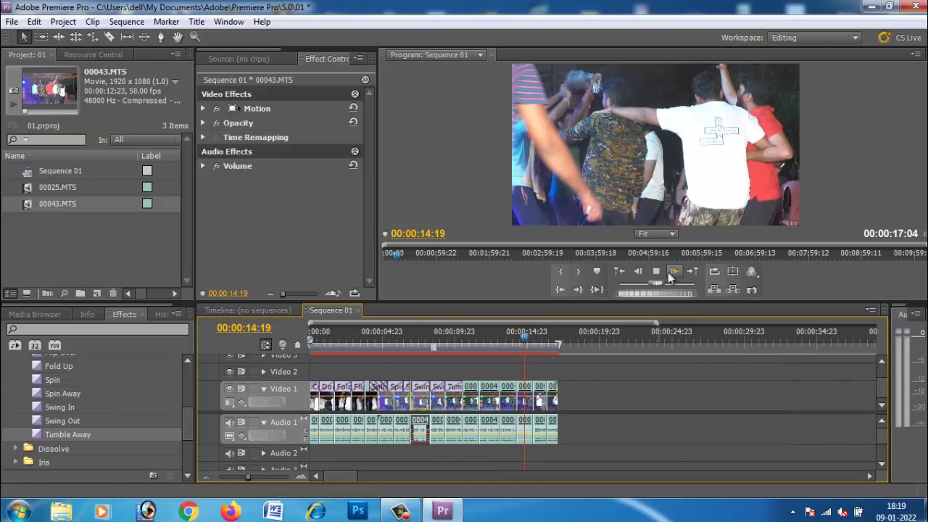
{"action": "left_click", "coordinate": [655, 273]}
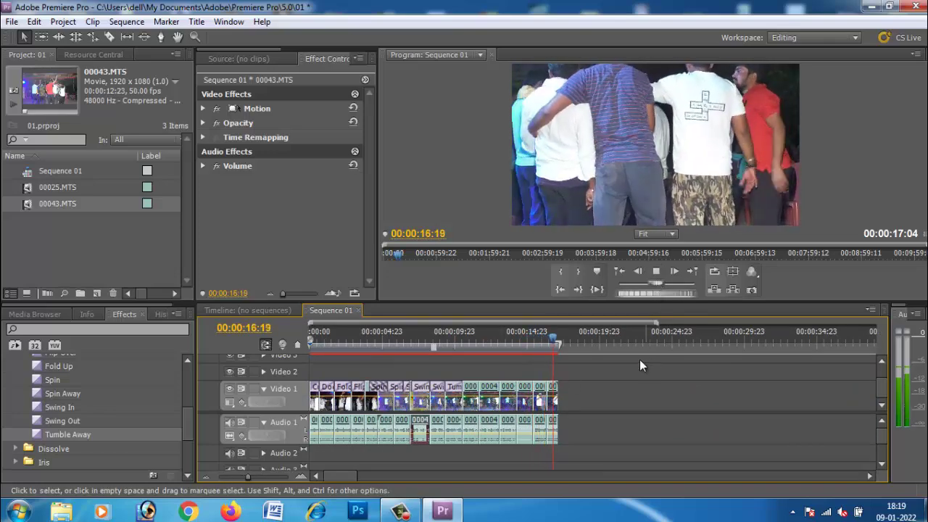
{"action": "key", "text": "Home"}
{"action": "left_click", "coordinate": [530, 336]}
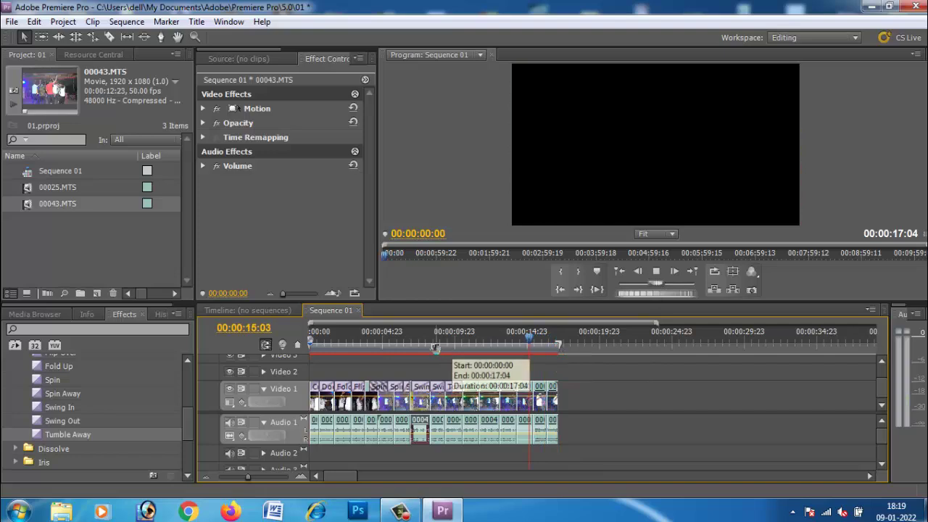
{"action": "left_click", "coordinate": [463, 339]}
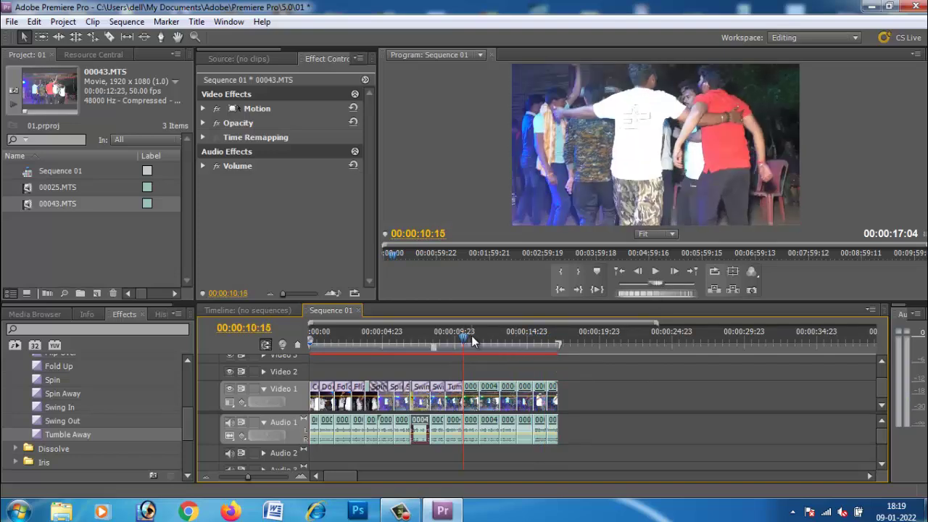
{"action": "key", "text": "space"}
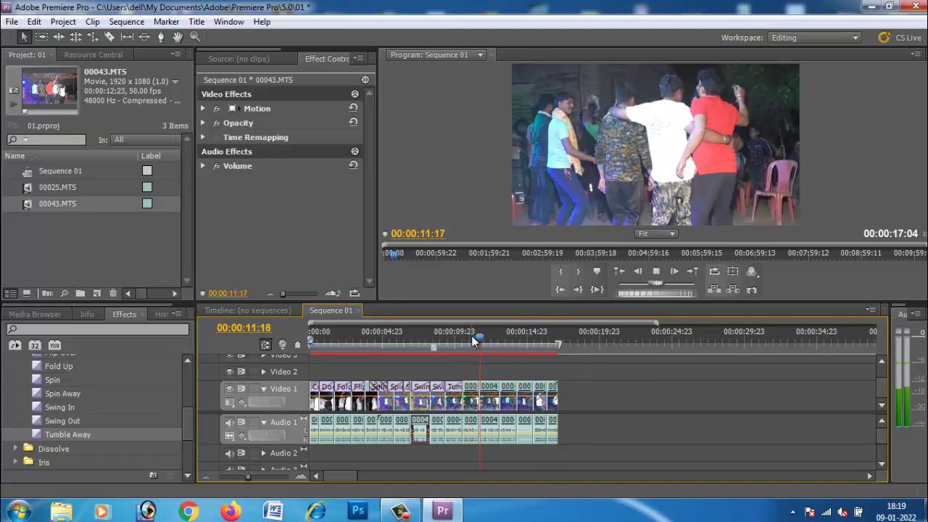
- Move the last four pieces on Video 1 and Audio 1 about 00:00:07:03 later in the sequence
{"action": "left_click_drag", "start_coordinate": [506, 370], "coordinate": [588, 469]}
{"action": "left_click_drag", "start_coordinate": [519, 395], "coordinate": [622, 397]}
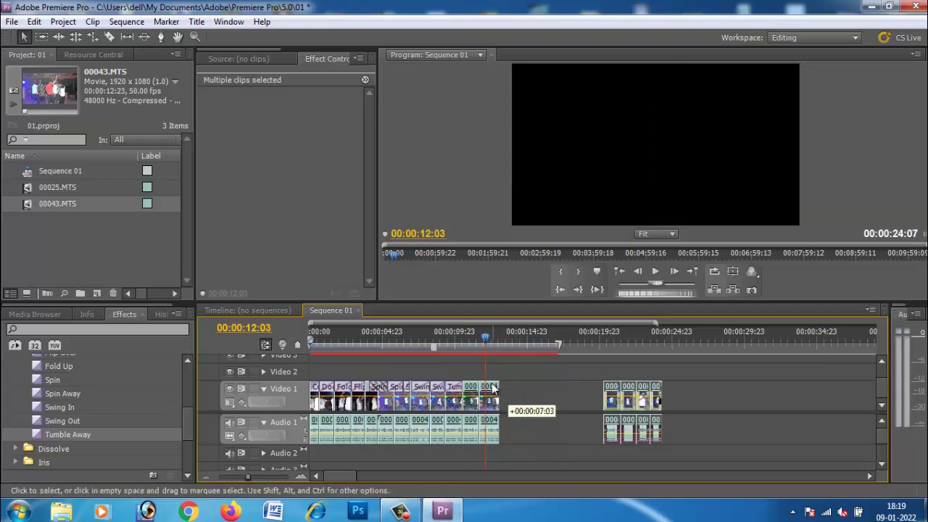
{"action": "left_click", "coordinate": [531, 392]}
- Try slowing the 00043.MTS piece before the gap to 6.81% speed, preview it, and undo the speed change
{"action": "left_click", "coordinate": [490, 391]}
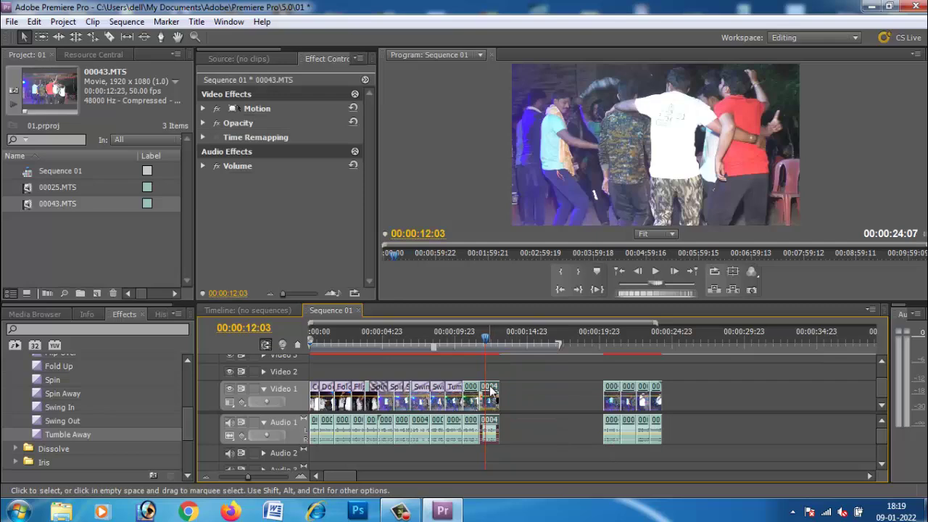
{"action": "right_click", "coordinate": [491, 391]}
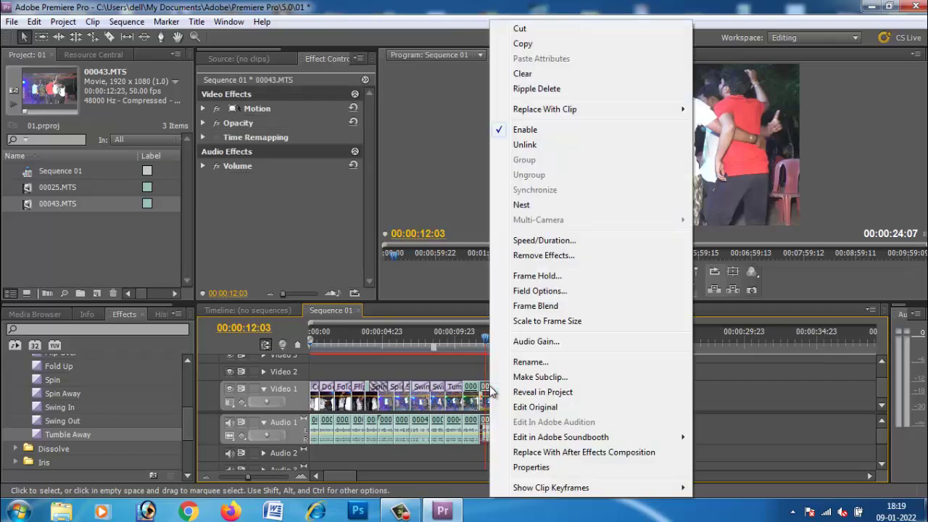
{"action": "left_click", "coordinate": [534, 242]}
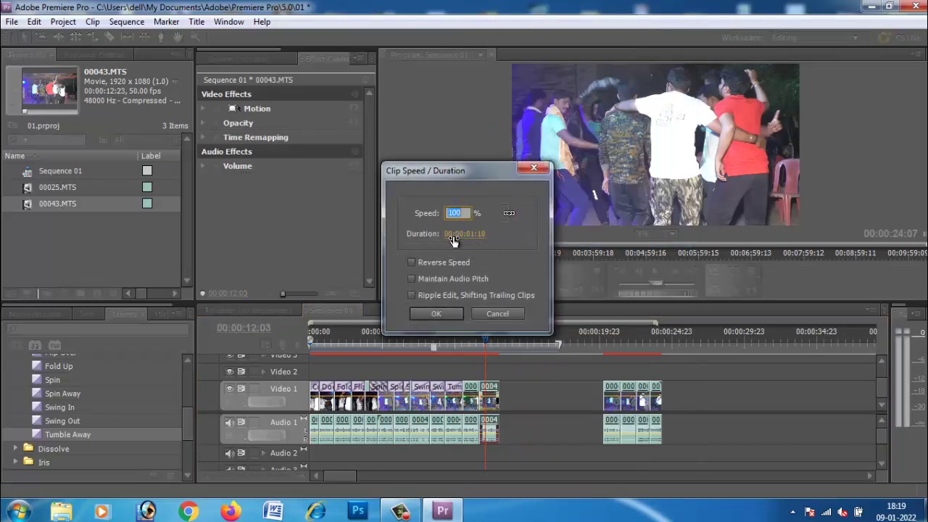
{"action": "left_click", "coordinate": [448, 312]}
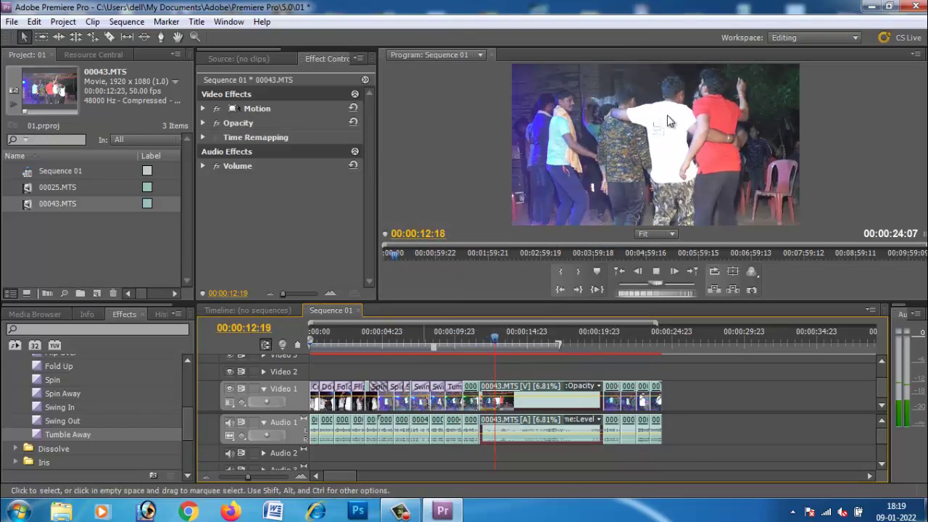
{"action": "key", "text": "space"}
{"action": "left_click", "coordinate": [545, 387]}
{"action": "key", "text": "Delete"}
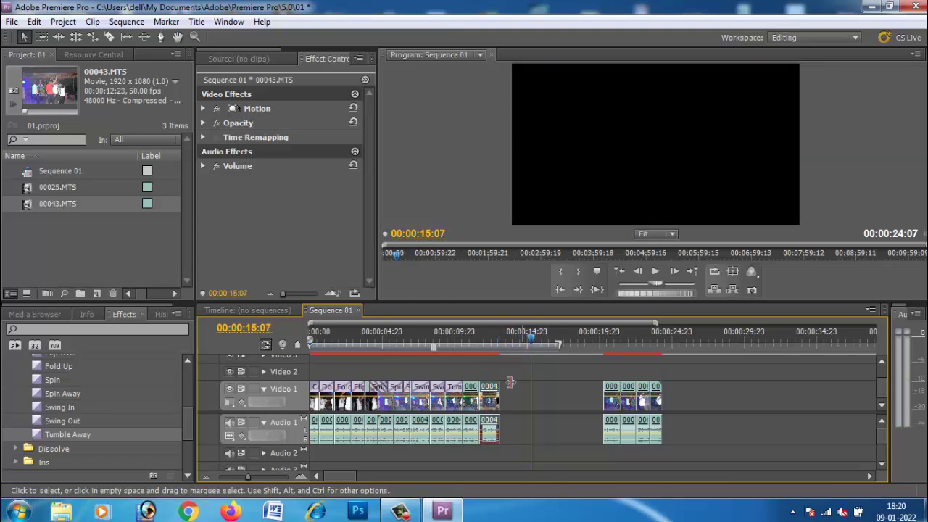
- Set the speed of the 00043.MTS piece before the gap to 34%, and move the last four pieces directly against it
{"action": "right_click", "coordinate": [490, 391]}
{"action": "left_click", "coordinate": [536, 241]}
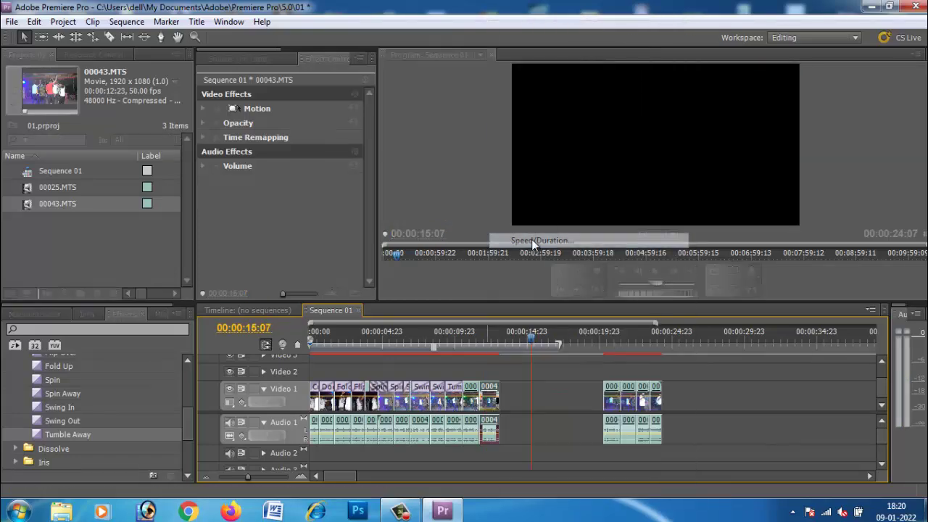
{"action": "left_click", "coordinate": [436, 315]}
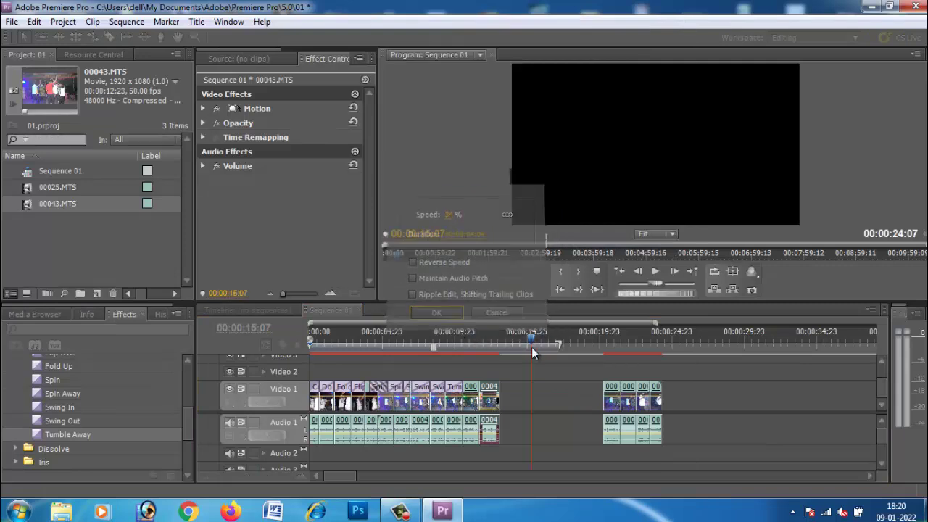
{"action": "left_click_drag", "start_coordinate": [585, 365], "coordinate": [584, 428]}
- Preview the slowed 00043.MTS piece from its start, and enlarge the timeline area by shrinking the monitor area above it
{"action": "left_click_drag", "start_coordinate": [531, 338], "coordinate": [483, 339]}
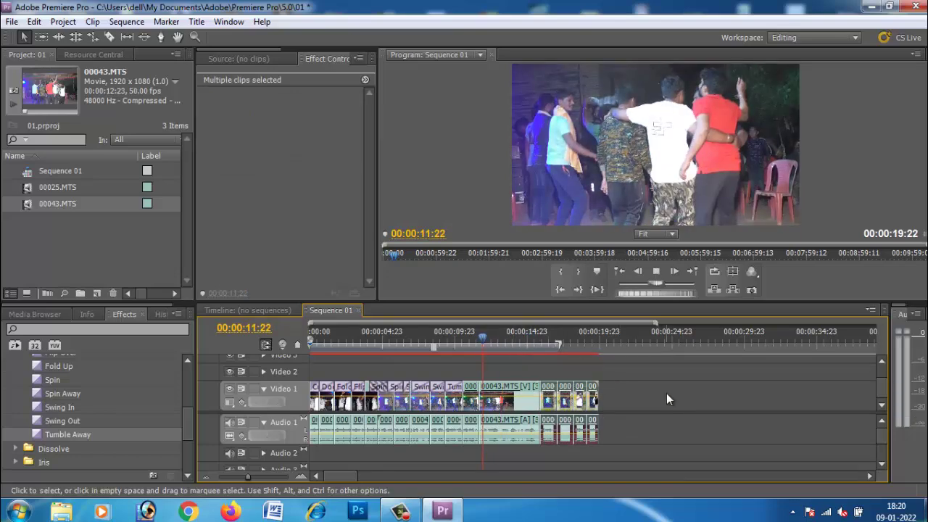
{"action": "key", "text": "space"}
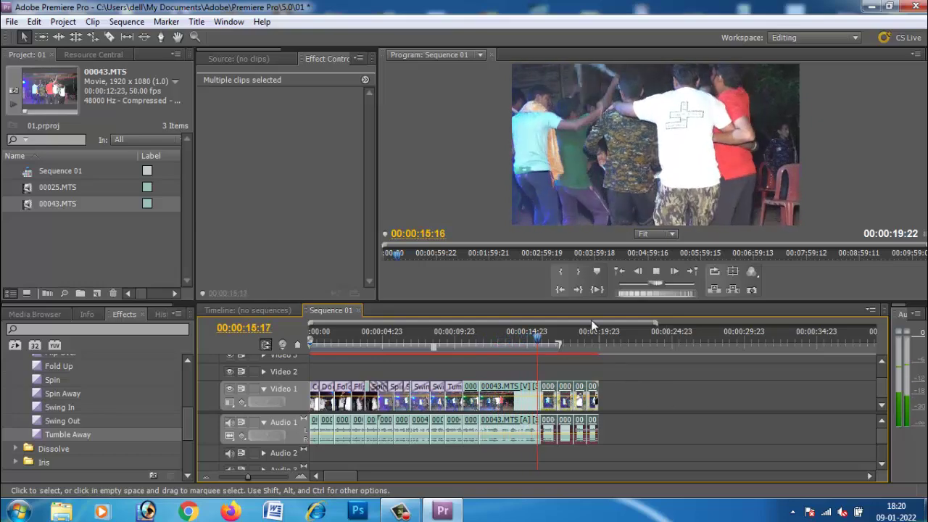
{"action": "left_click_drag", "start_coordinate": [583, 303], "coordinate": [583, 260]}
- Unmute the computer's speakers, play the opening of the sequence from 00:00:00:00, and return to the start
{"action": "key", "text": "Home"}
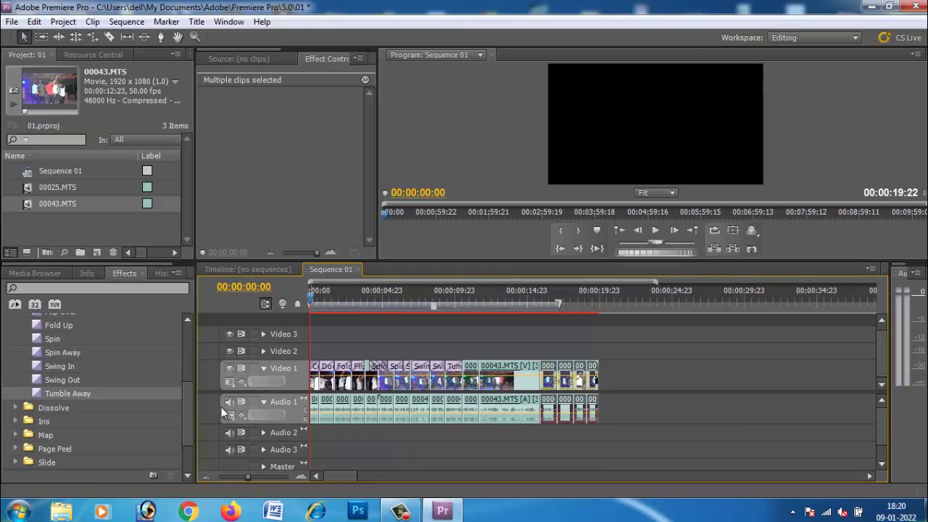
{"action": "left_click", "coordinate": [843, 512]}
{"action": "left_click", "coordinate": [843, 436]}
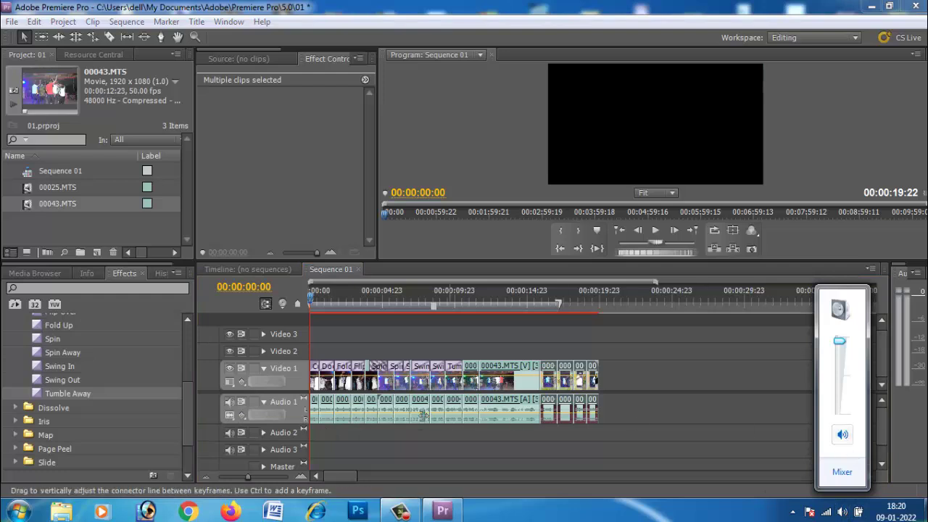
{"action": "left_click", "coordinate": [654, 232]}
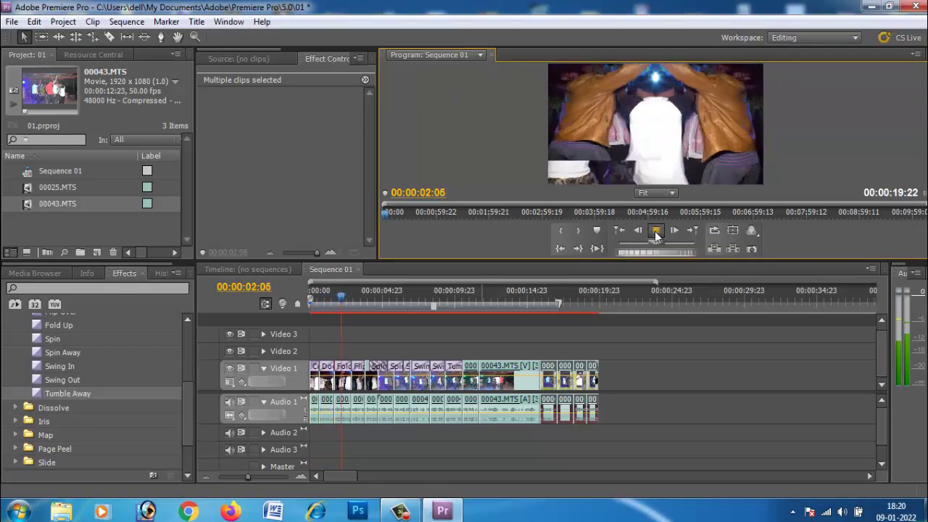
{"action": "left_click", "coordinate": [656, 232]}
{"action": "key", "text": "Home"}
{"action": "left_click", "coordinate": [654, 231]}
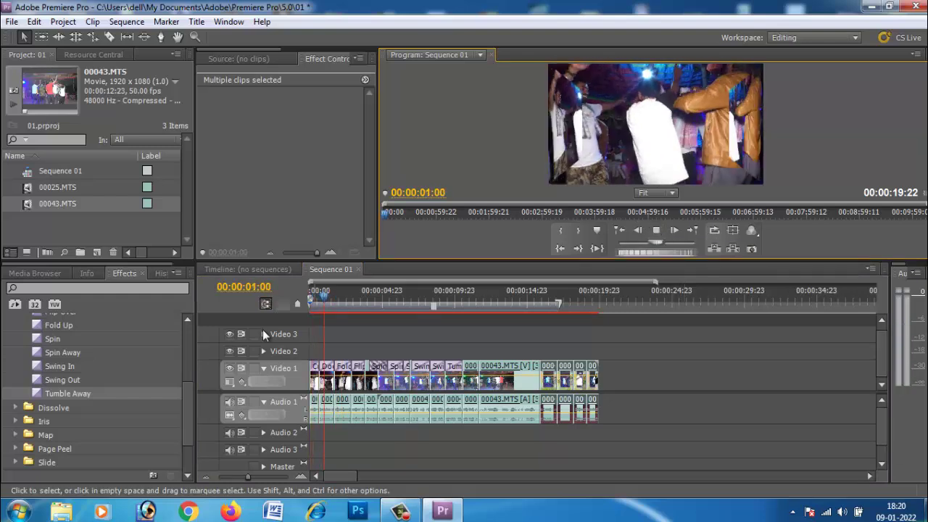
{"action": "left_click", "coordinate": [326, 295]}
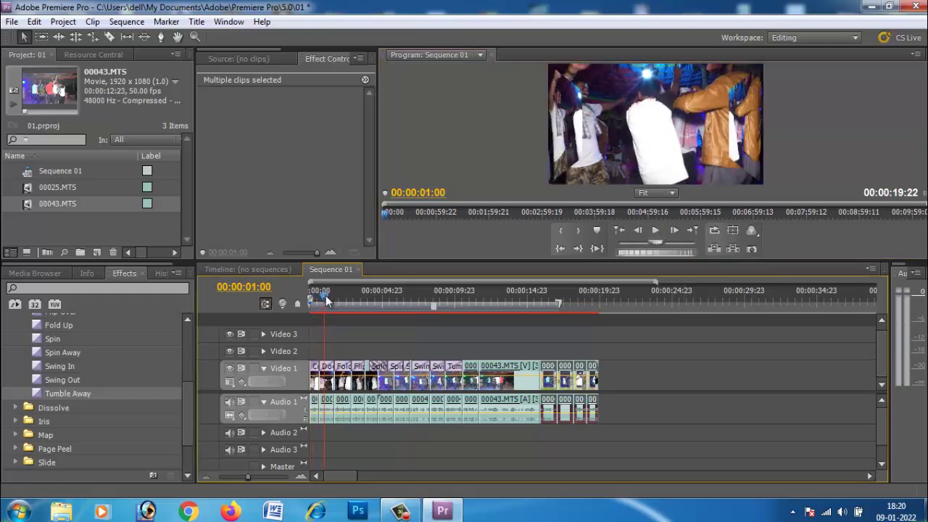
{"action": "key", "text": "Home"}
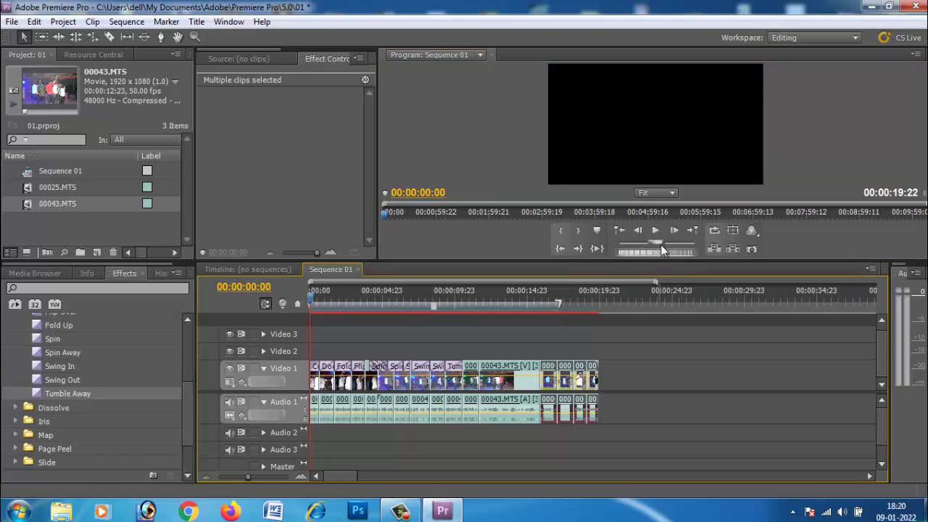
- Mute the computer's speakers, deselect the timeline clips, and play the sequence from the start to 00:00:02:00
{"action": "left_click", "coordinate": [840, 512]}
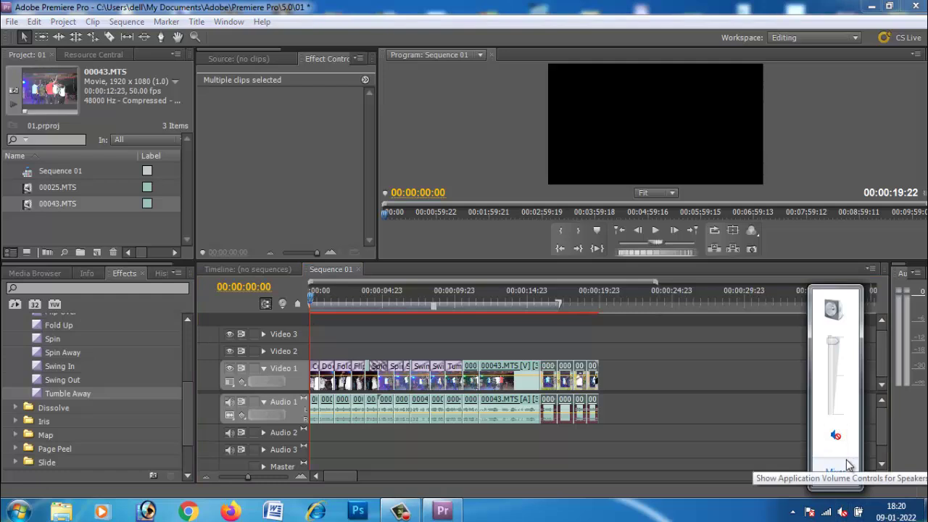
{"action": "left_click", "coordinate": [513, 340]}
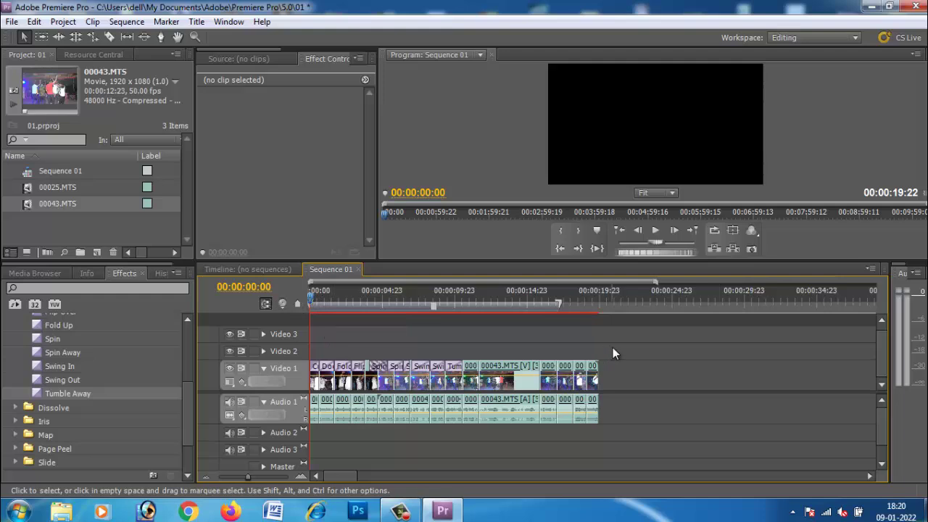
{"action": "left_click", "coordinate": [652, 229]}
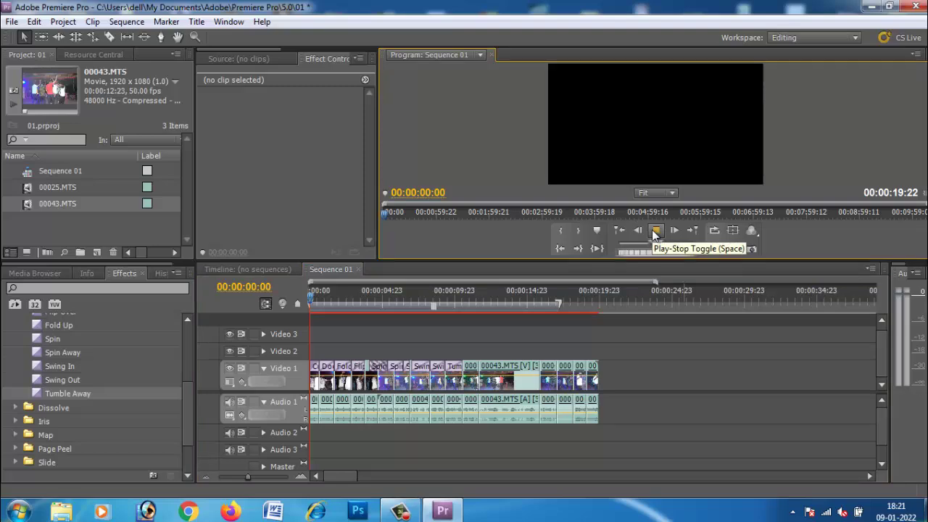
{"action": "left_click", "coordinate": [655, 231]}
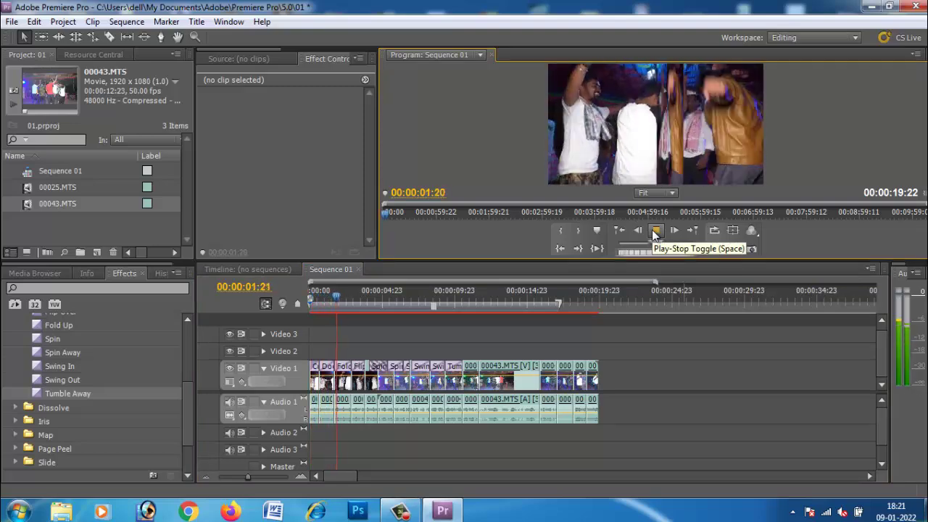
{"action": "left_click", "coordinate": [654, 230]}
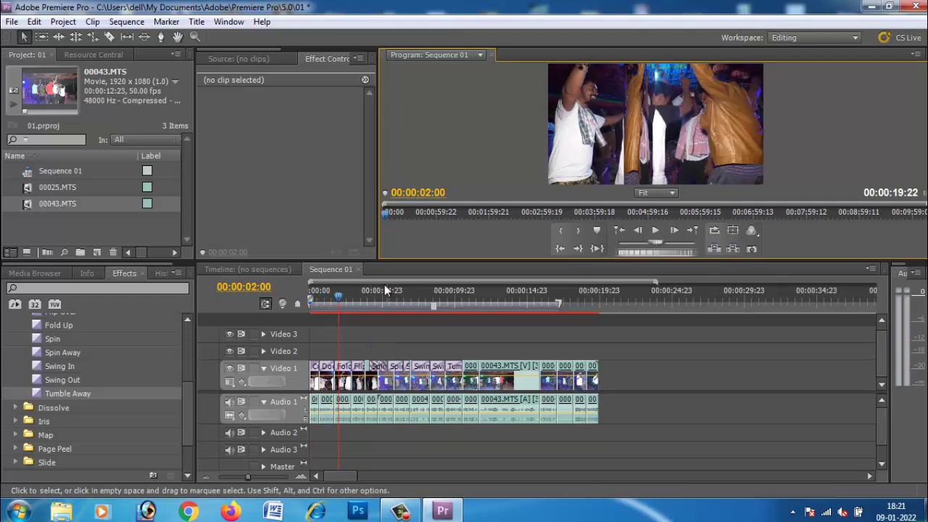
- Import the audio file 01 - Track 1.mp3 from the My Music folder on drive D into the project
{"action": "right_click", "coordinate": [59, 223]}
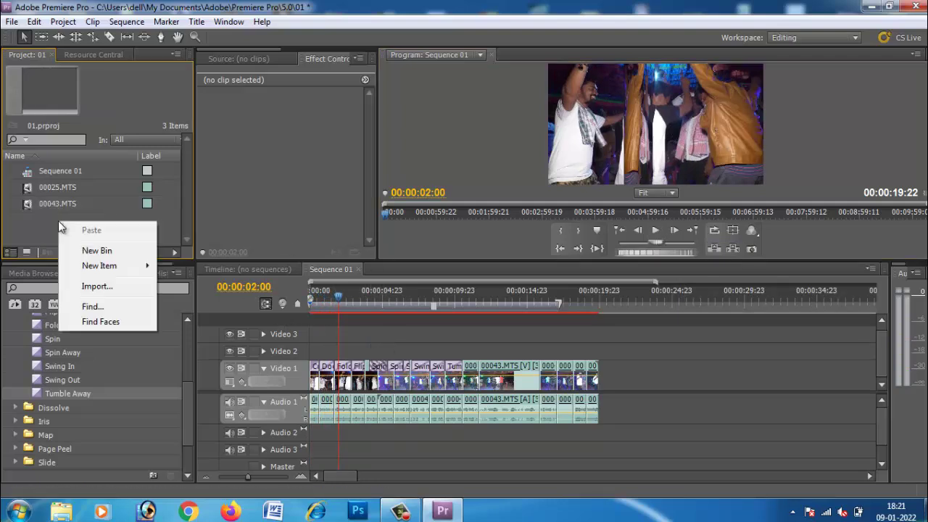
{"action": "left_click", "coordinate": [105, 290]}
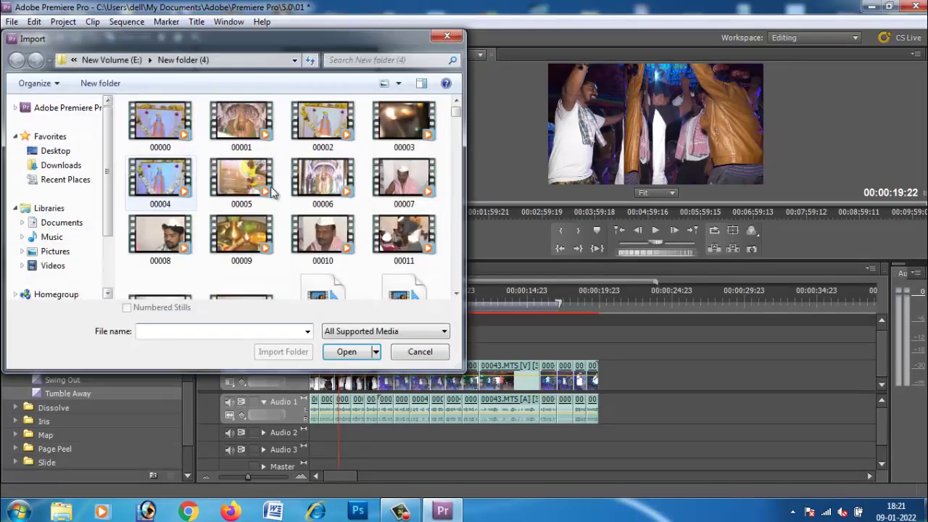
{"action": "left_click", "coordinate": [44, 151]}
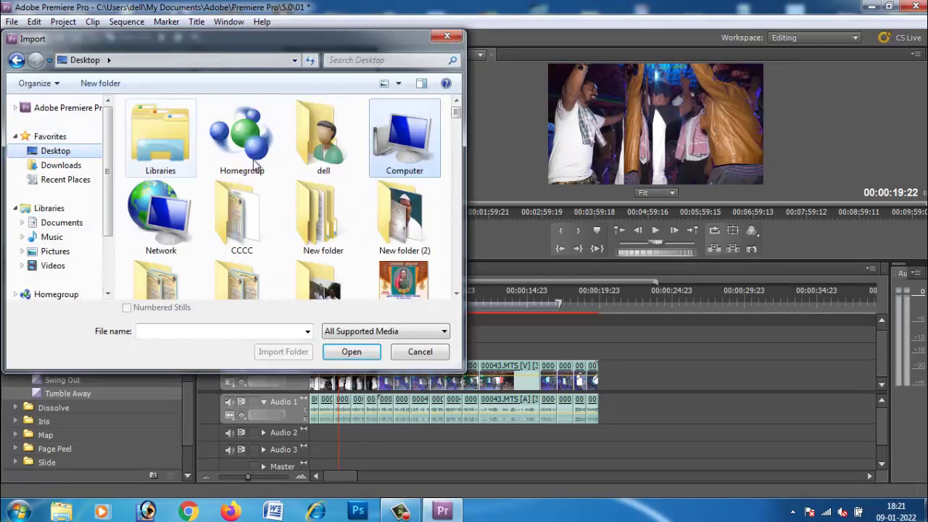
{"action": "double_click", "coordinate": [385, 153]}
{"action": "double_click", "coordinate": [259, 180]}
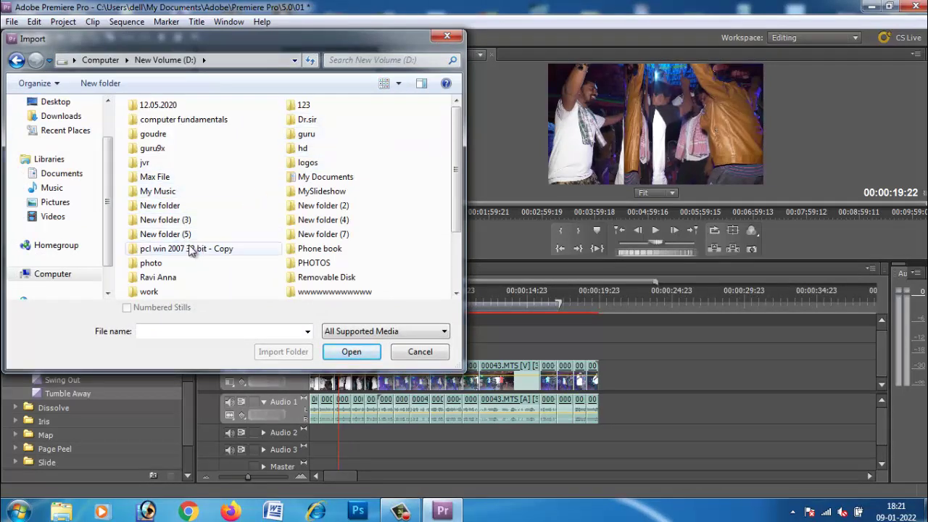
{"action": "double_click", "coordinate": [186, 221]}
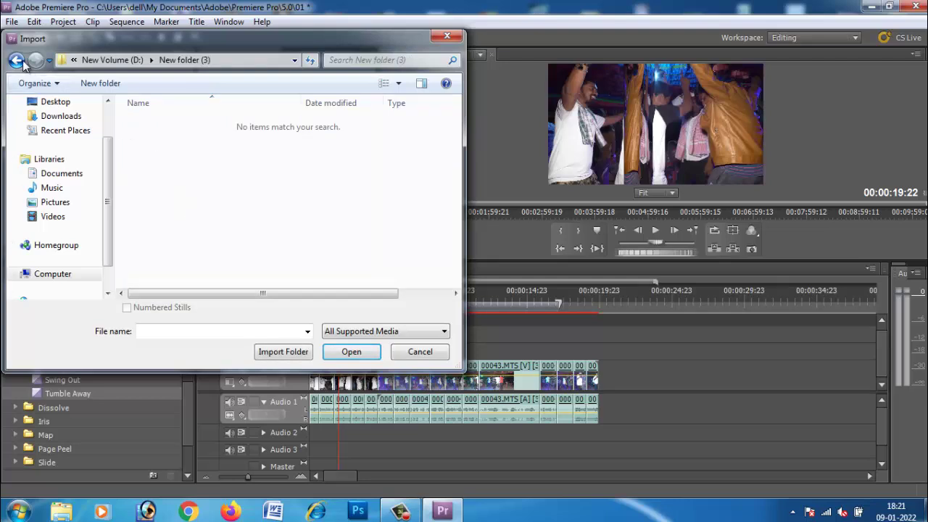
{"action": "left_click", "coordinate": [21, 62]}
{"action": "double_click", "coordinate": [205, 192]}
{"action": "left_click", "coordinate": [184, 166]}
{"action": "left_click", "coordinate": [167, 180]}
{"action": "left_click", "coordinate": [348, 352]}
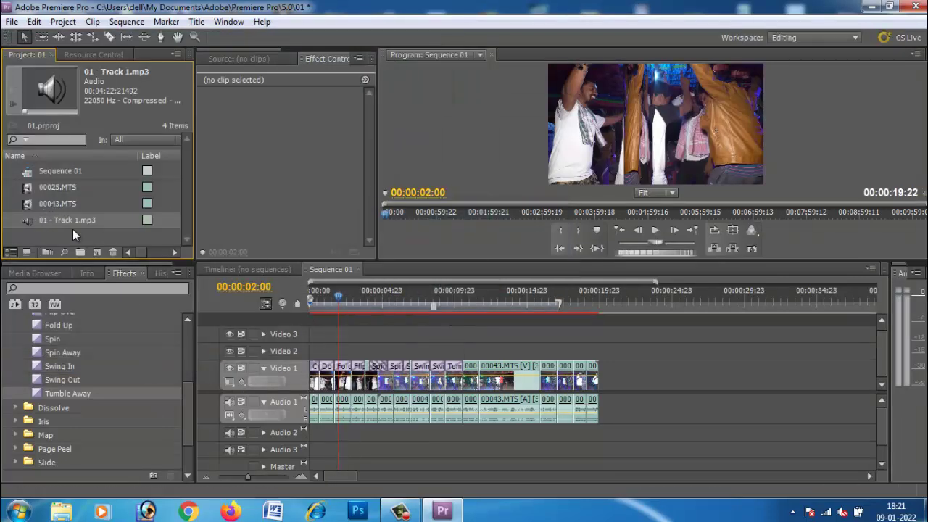
- Try placing 01 - Track 1.mp3 on the lower audio tracks, and delete the file from the project
{"action": "left_click_drag", "start_coordinate": [168, 273], "coordinate": [319, 438]}
{"action": "left_click_drag", "start_coordinate": [334, 380], "coordinate": [324, 458]}
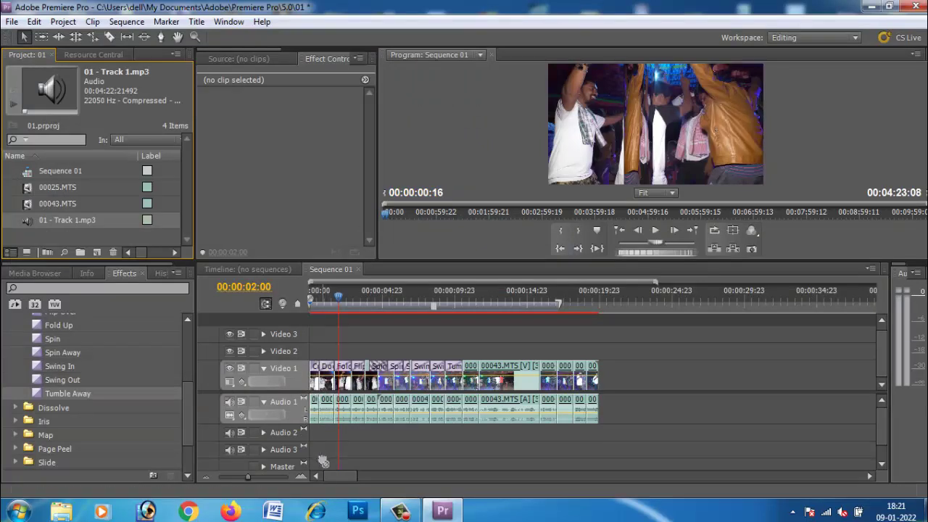
{"action": "key", "text": "Delete"}
- Import -____________AAAAAAAAAAA.mp3 from the My Music folder and place it on Audio 2 at the start of the sequence
{"action": "right_click", "coordinate": [66, 220]}
{"action": "left_click", "coordinate": [103, 286]}
{"action": "left_click", "coordinate": [207, 224]}
{"action": "left_click", "coordinate": [170, 237]}
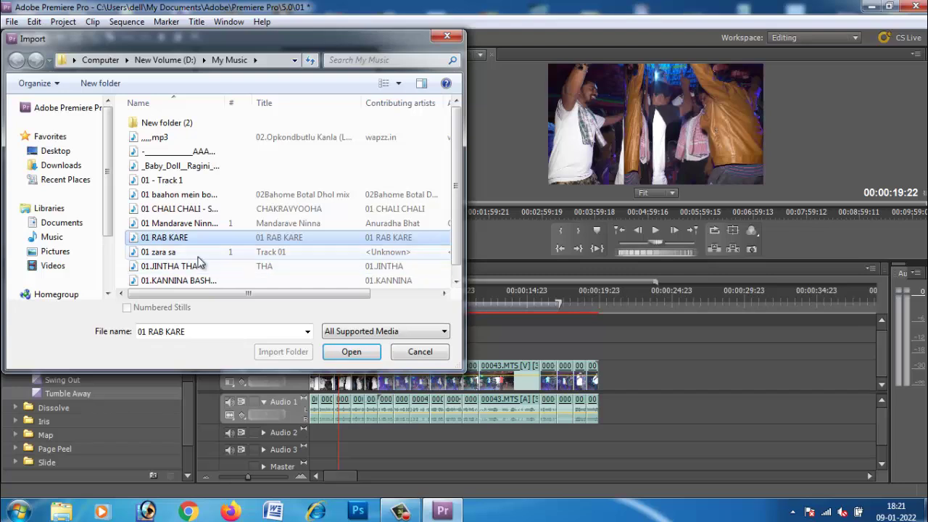
{"action": "left_click", "coordinate": [197, 254]}
{"action": "left_click", "coordinate": [218, 280]}
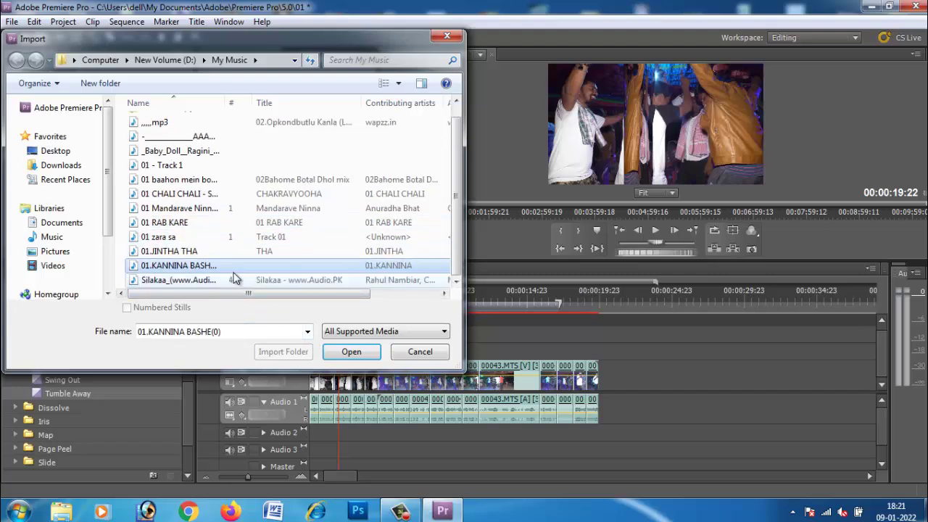
{"action": "scroll", "coordinate": [218, 276], "scroll_direction": "up", "scroll_amount": 1}
{"action": "left_click", "coordinate": [189, 152]}
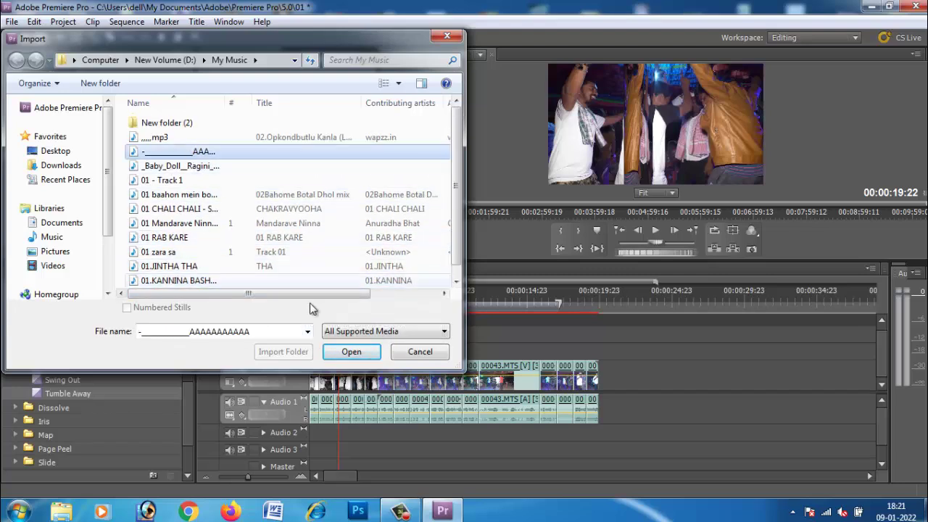
{"action": "left_click", "coordinate": [351, 351]}
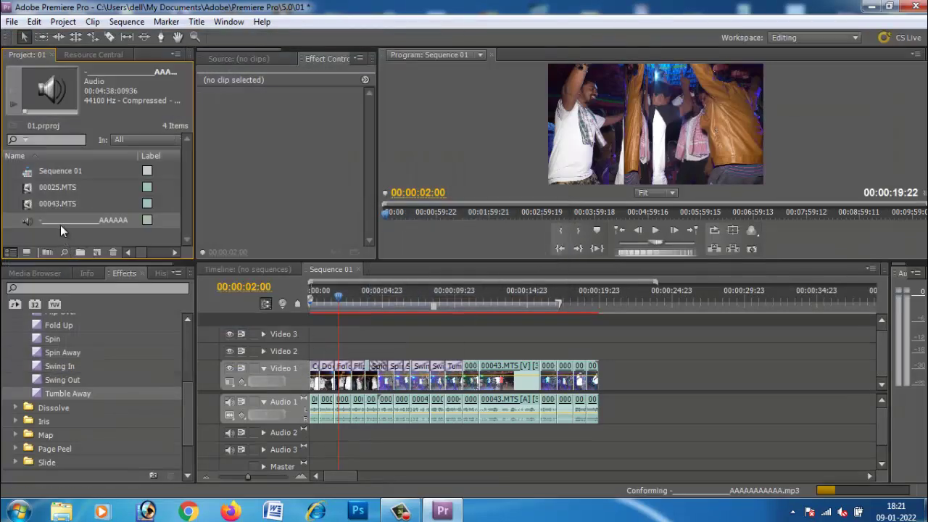
{"action": "left_click_drag", "start_coordinate": [335, 388], "coordinate": [308, 440]}
- Play the sequence with the added music from 00:00:00:00, and move the playhead to 00:00:16:00 after stopping
{"action": "left_click_drag", "start_coordinate": [338, 297], "coordinate": [273, 306]}
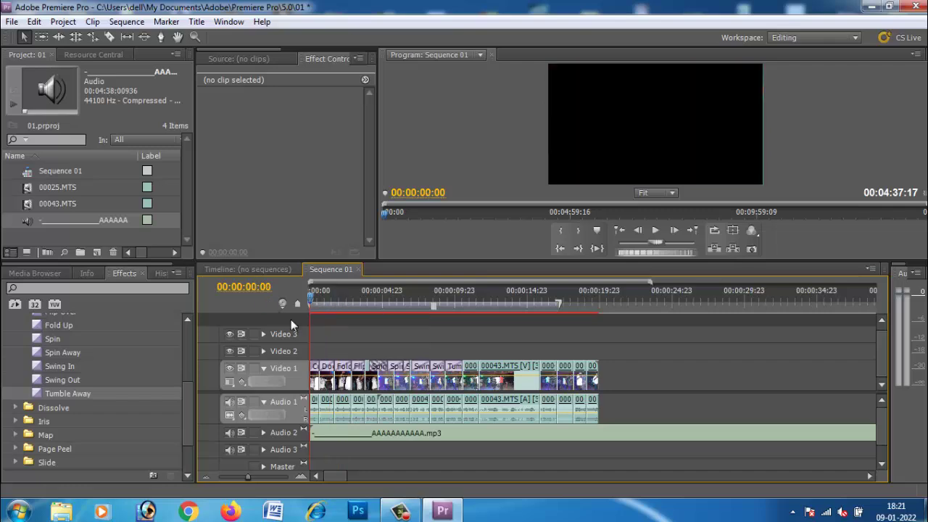
{"action": "key", "text": "space"}
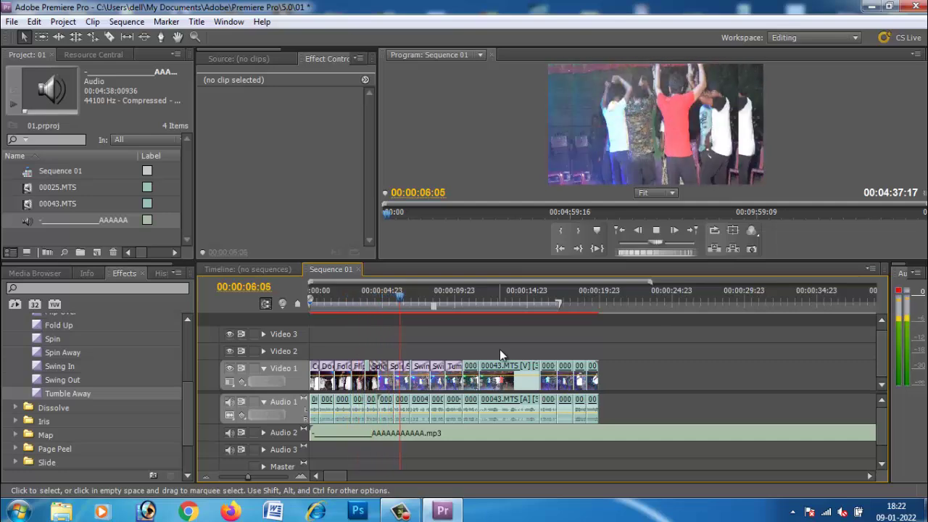
{"action": "key", "text": "space"}
{"action": "left_click_drag", "start_coordinate": [409, 303], "coordinate": [540, 311]}
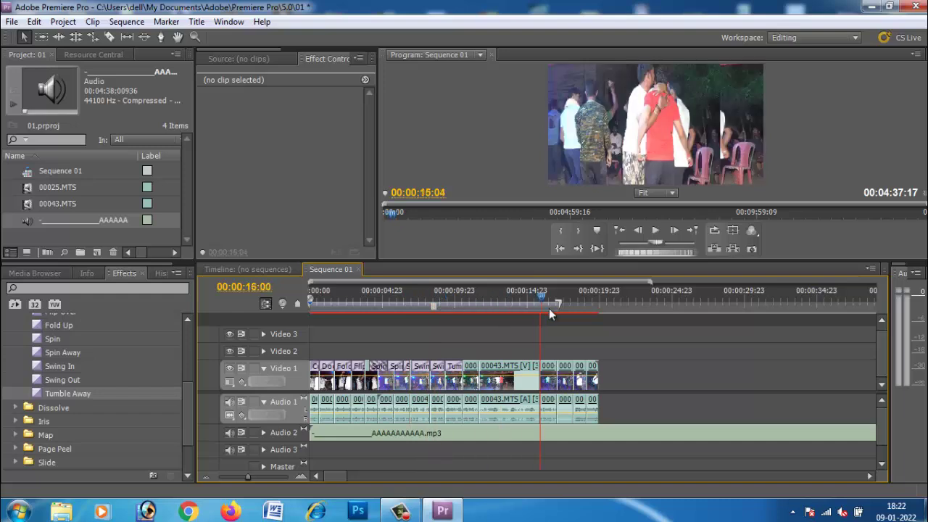
- Split the music clip on Audio 2 where the video clips end, and delete the excess music after the cut
{"action": "left_click_drag", "start_coordinate": [595, 320], "coordinate": [594, 316]}
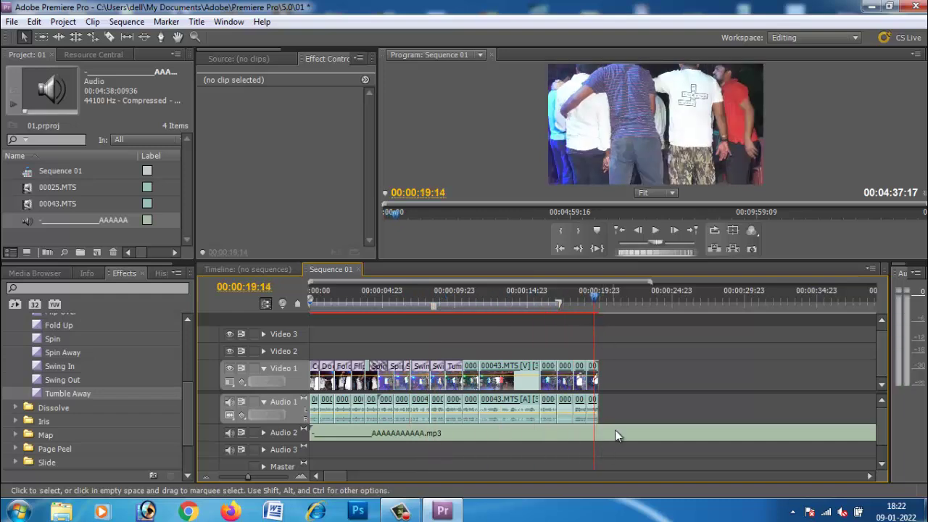
{"action": "left_click", "coordinate": [740, 439]}
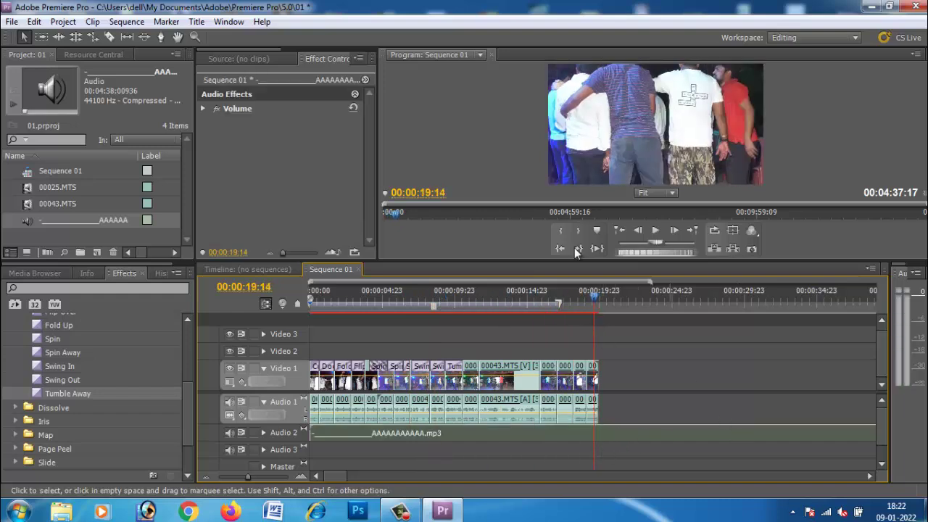
{"action": "left_click", "coordinate": [111, 38]}
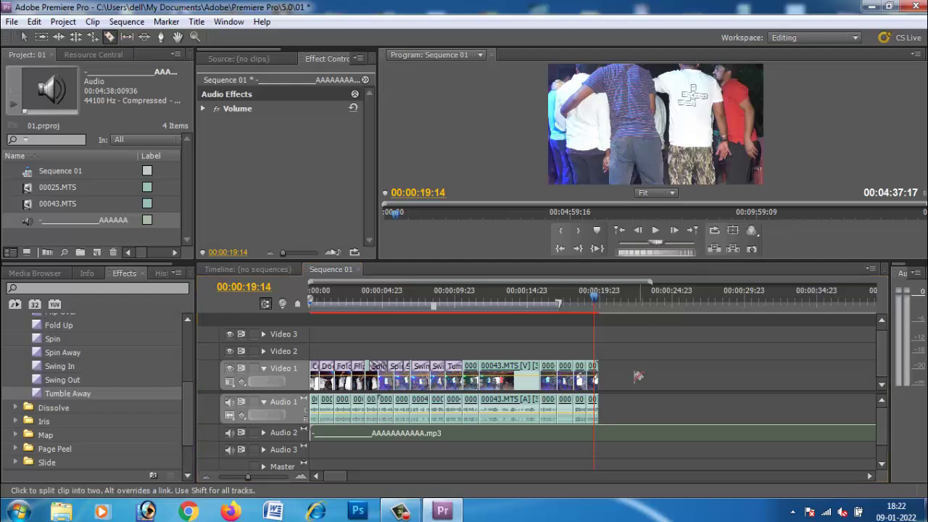
{"action": "left_click", "coordinate": [600, 430]}
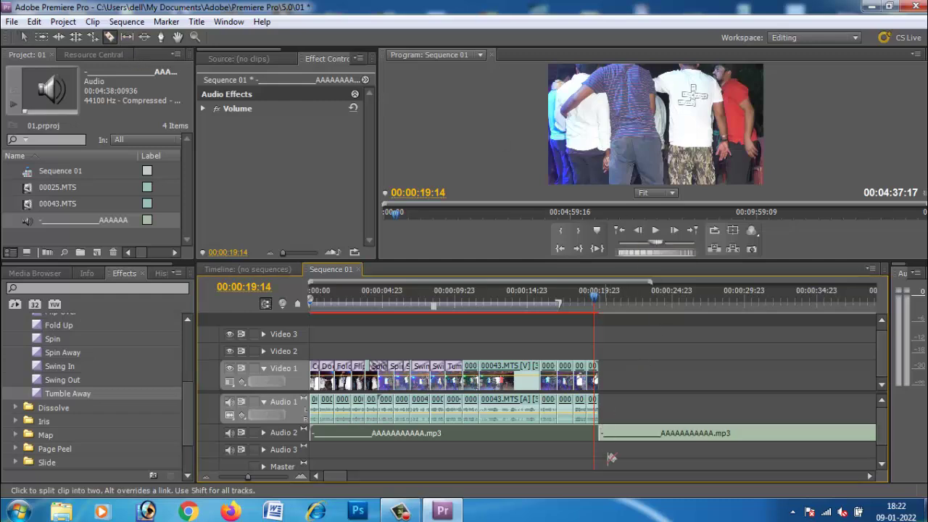
{"action": "key", "text": "v"}
{"action": "left_click", "coordinate": [660, 433]}
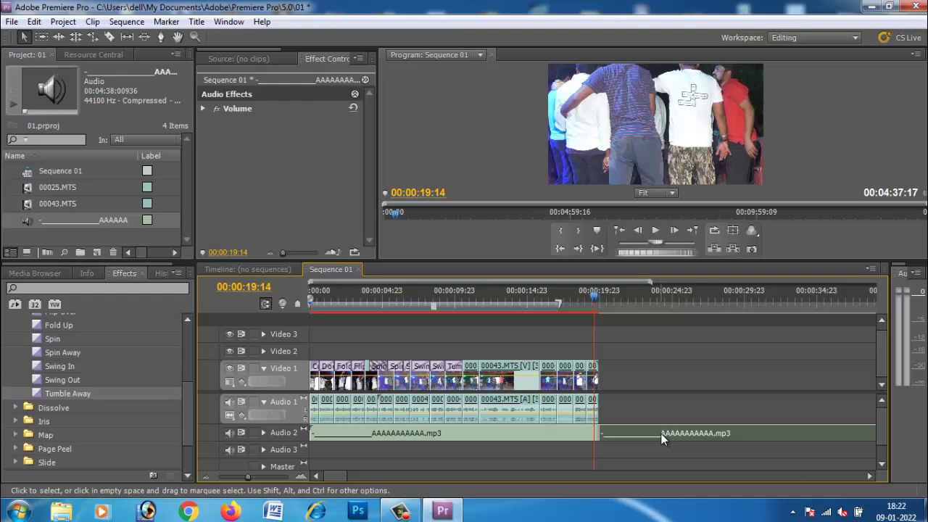
{"action": "key", "text": "Delete"}
- Preview the sequence with the trimmed music from its beginning, and stop playback partway through the transition clips
{"action": "left_click_drag", "start_coordinate": [596, 297], "coordinate": [219, 296]}
{"action": "left_click", "coordinate": [656, 231]}
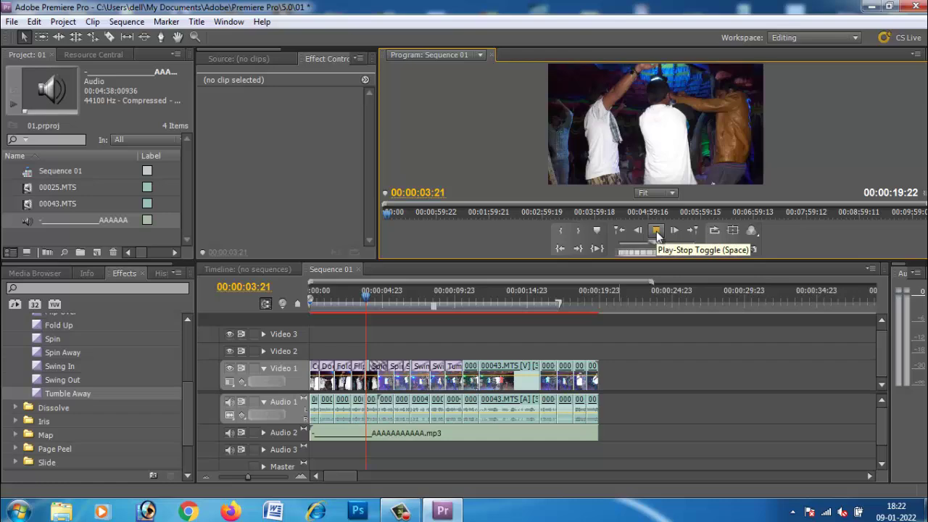
{"action": "left_click", "coordinate": [656, 232]}
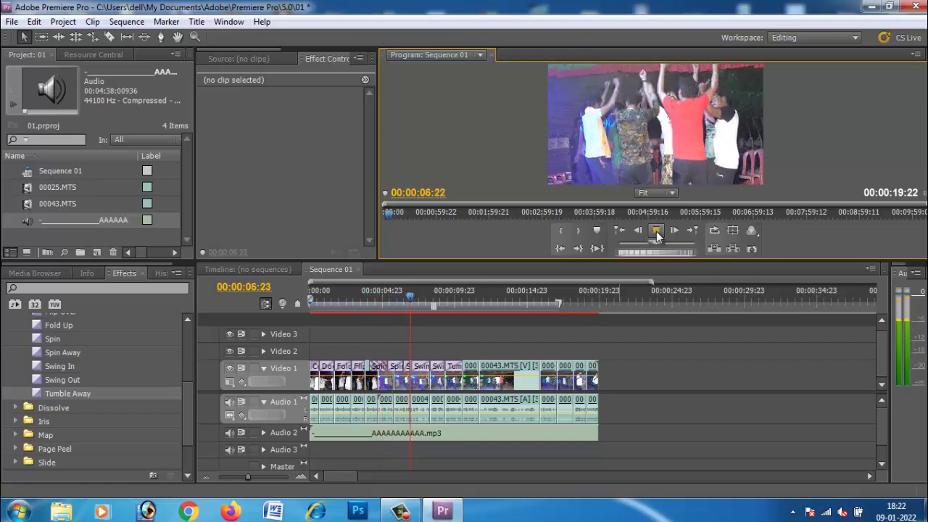
{"action": "left_click", "coordinate": [656, 230]}
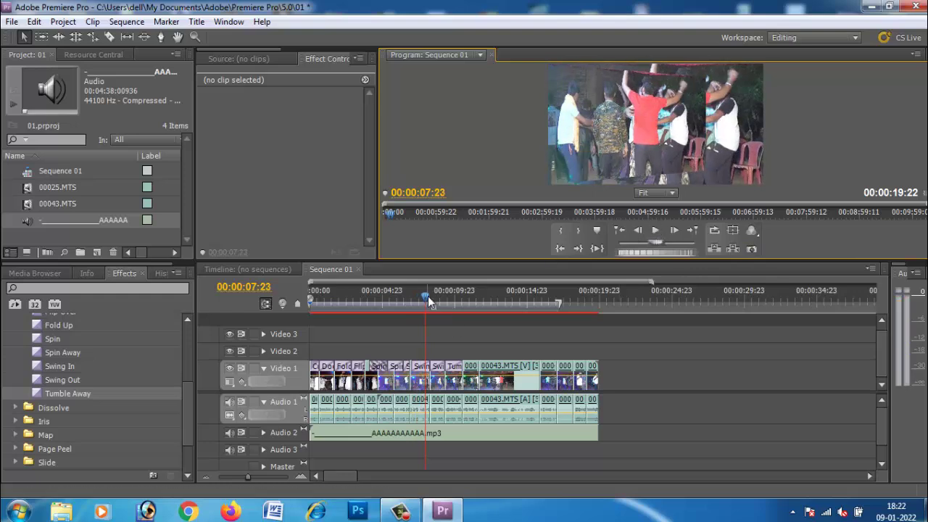
- Return the playhead to 00:00:00:00 and start playing the sequence again
{"action": "left_click_drag", "start_coordinate": [428, 295], "coordinate": [393, 296]}
{"action": "key", "text": "Home"}
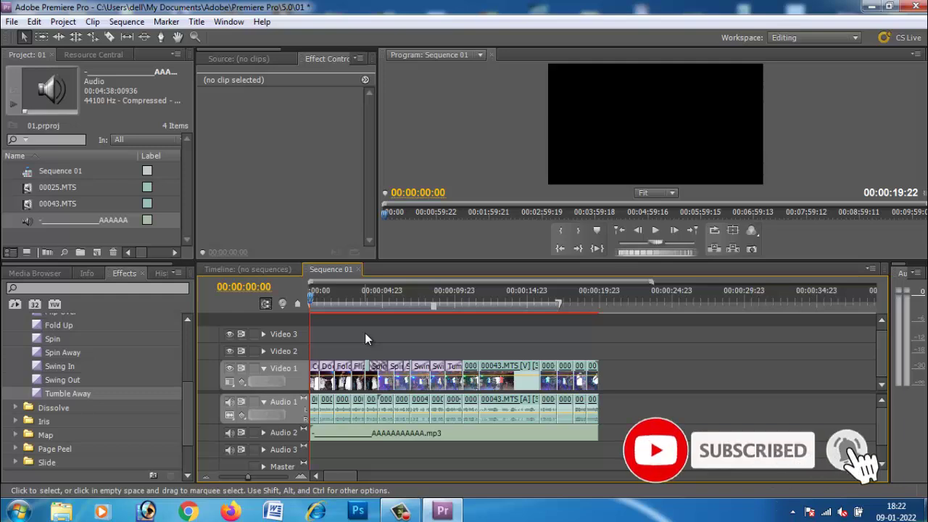
{"action": "left_click", "coordinate": [662, 231]}
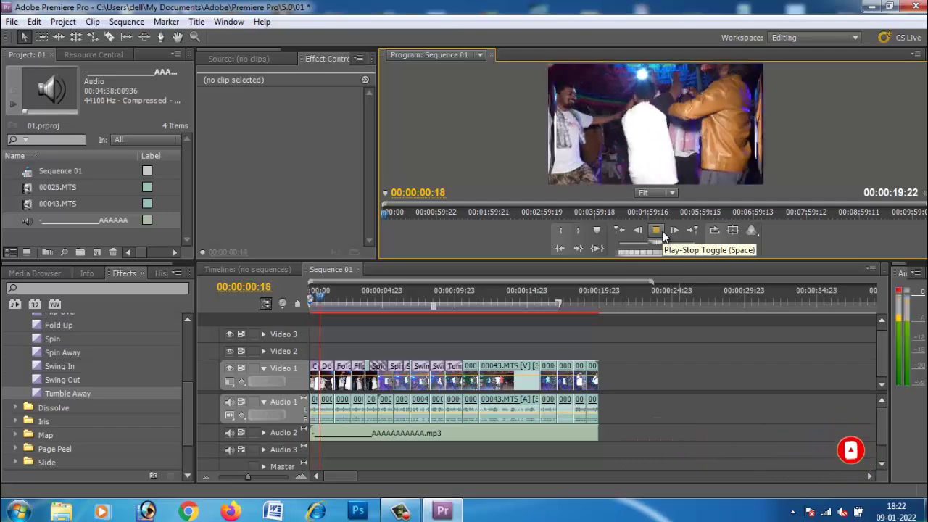